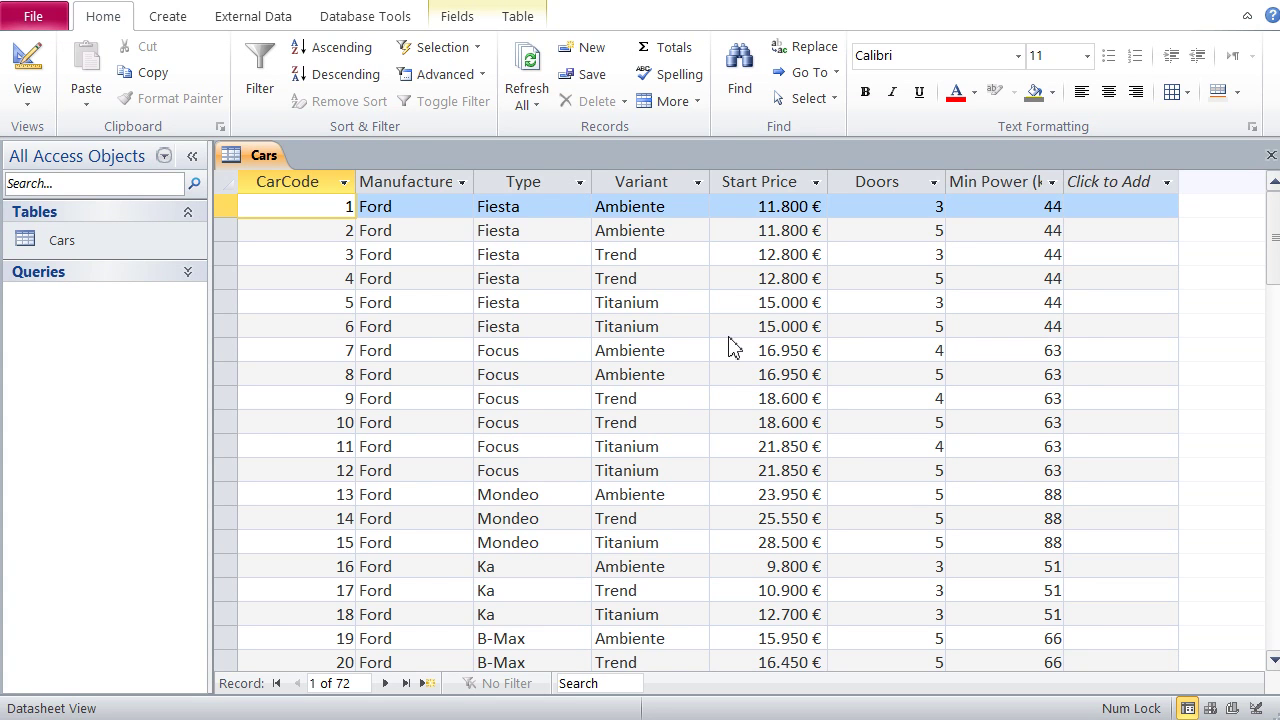
# Create a new query in Design View and add the Cars table to it
pyautogui.click(168, 20)
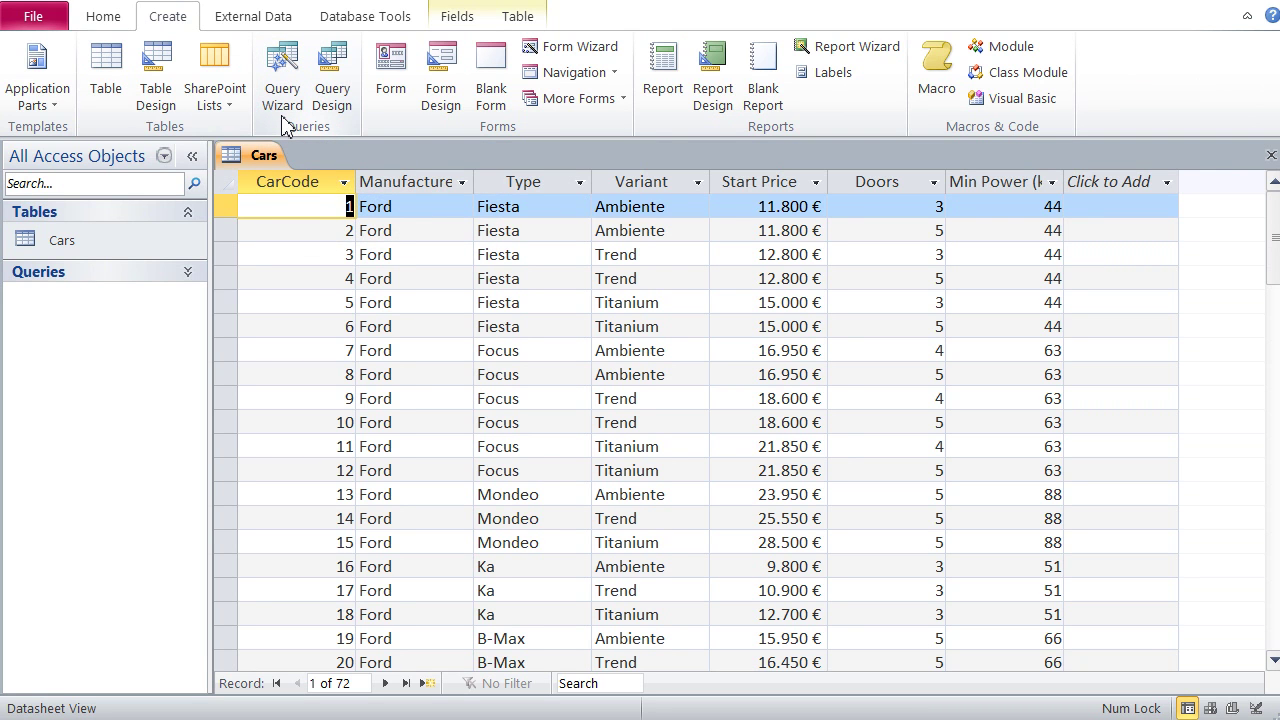
pyautogui.click(334, 90)
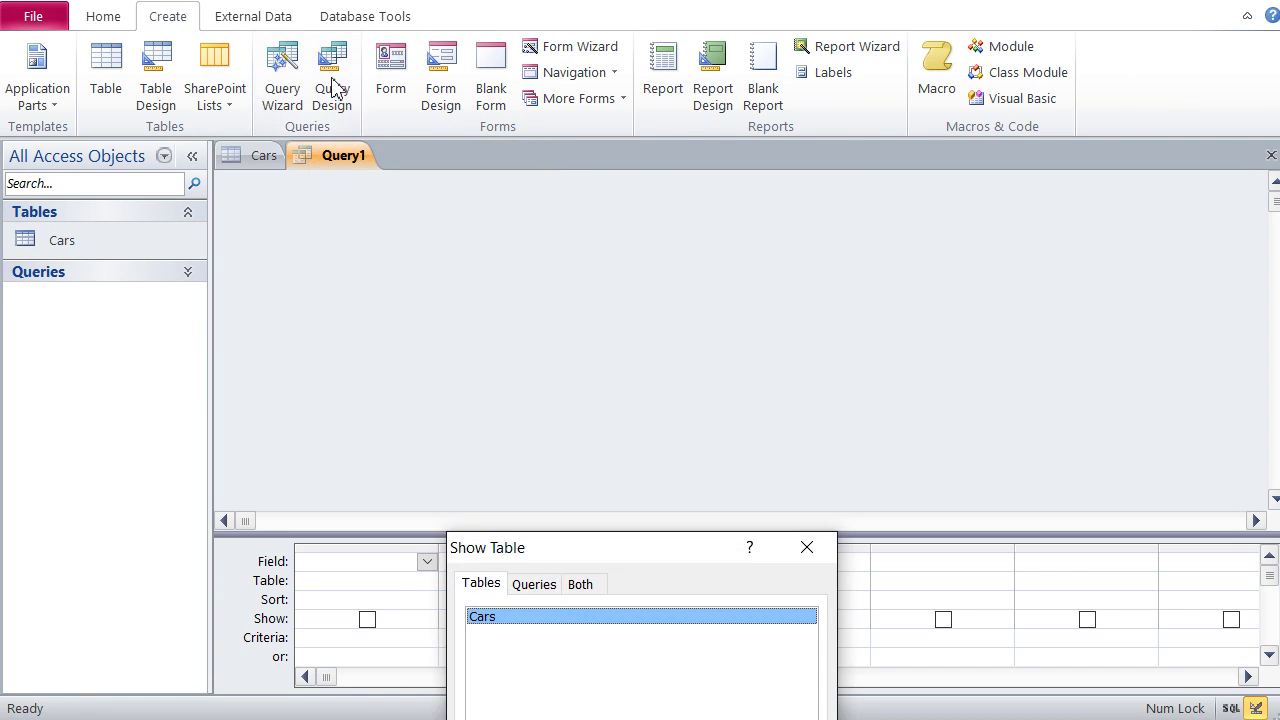
pyautogui.moveTo(552, 548); pyautogui.dragTo(580, 250)
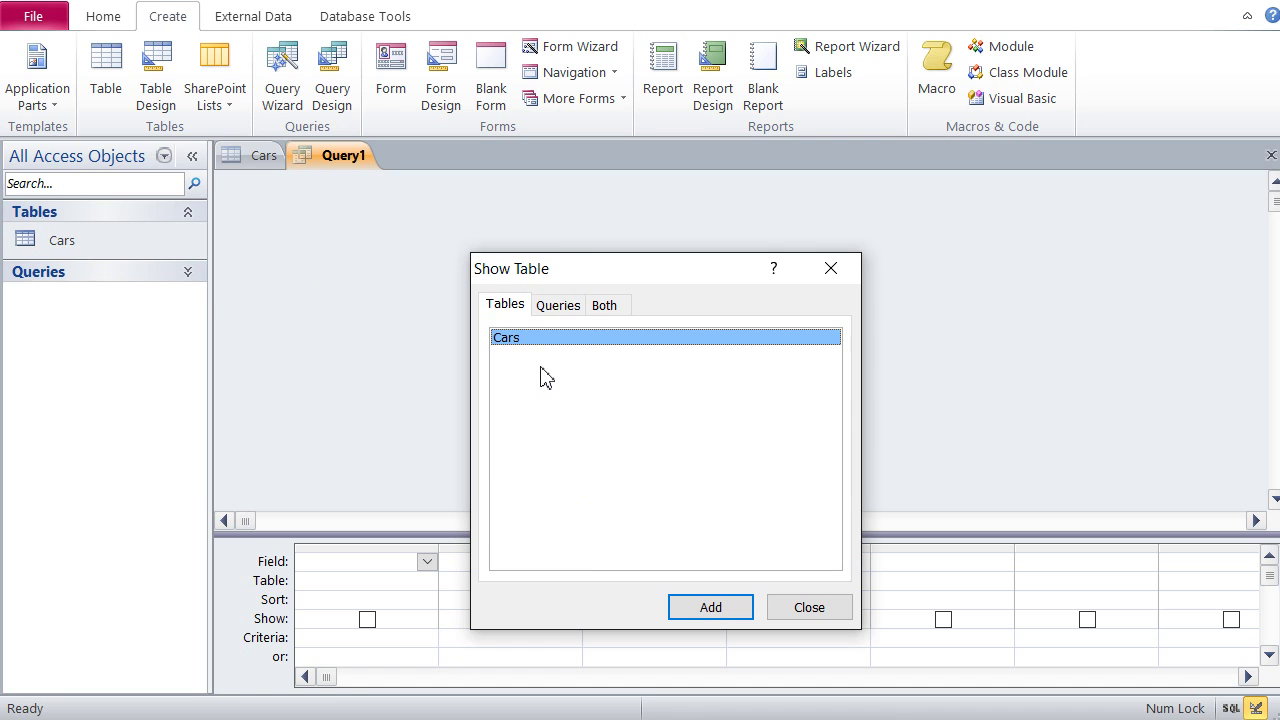
pyautogui.click(558, 318)
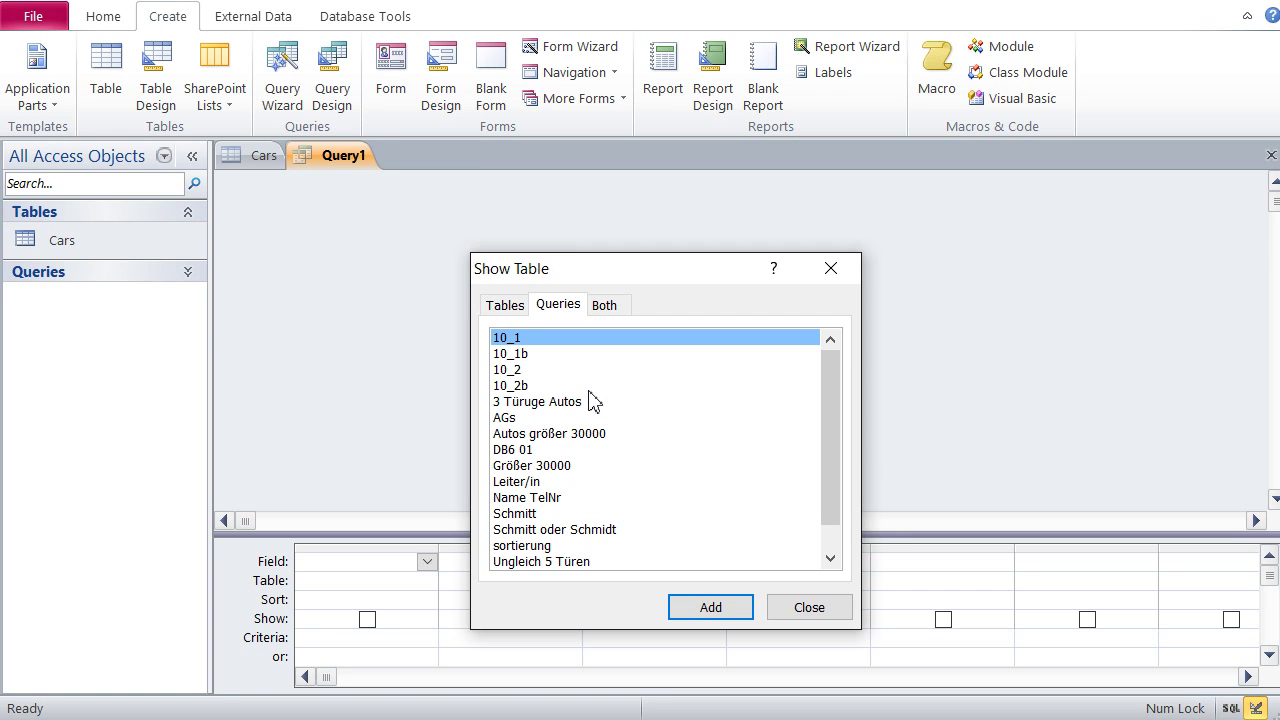
pyautogui.click(504, 308)
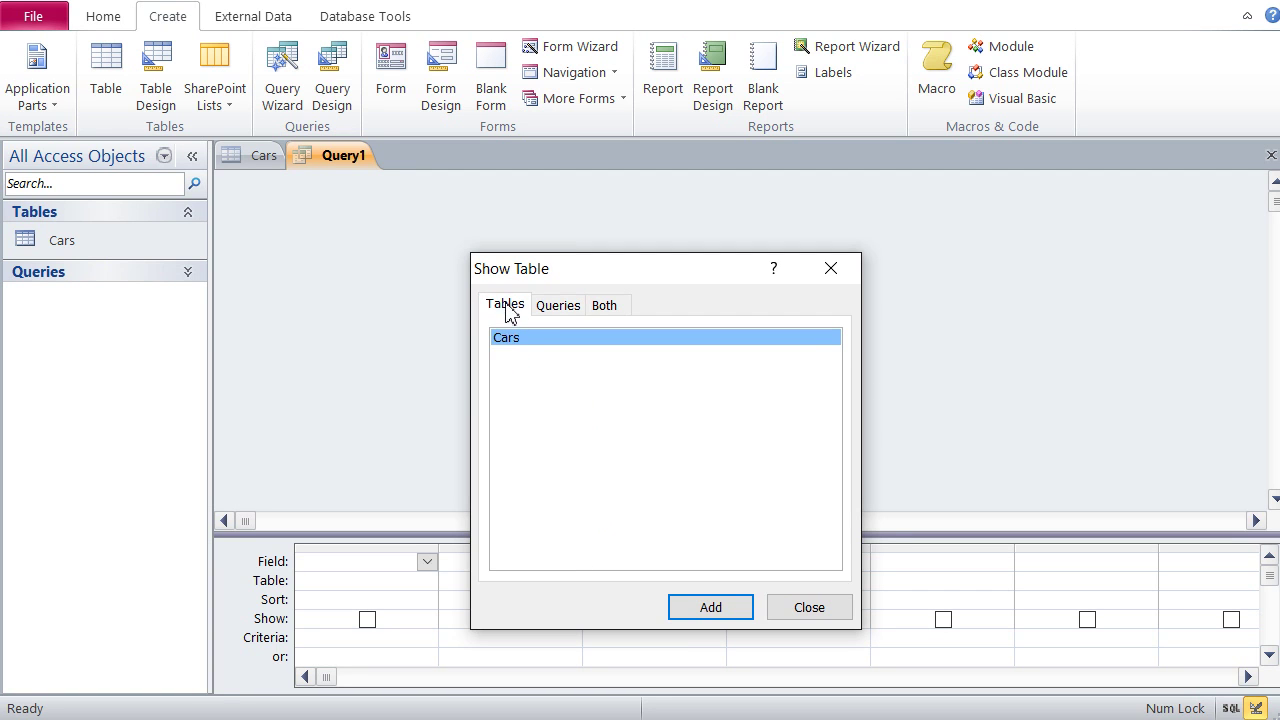
pyautogui.click(712, 610)
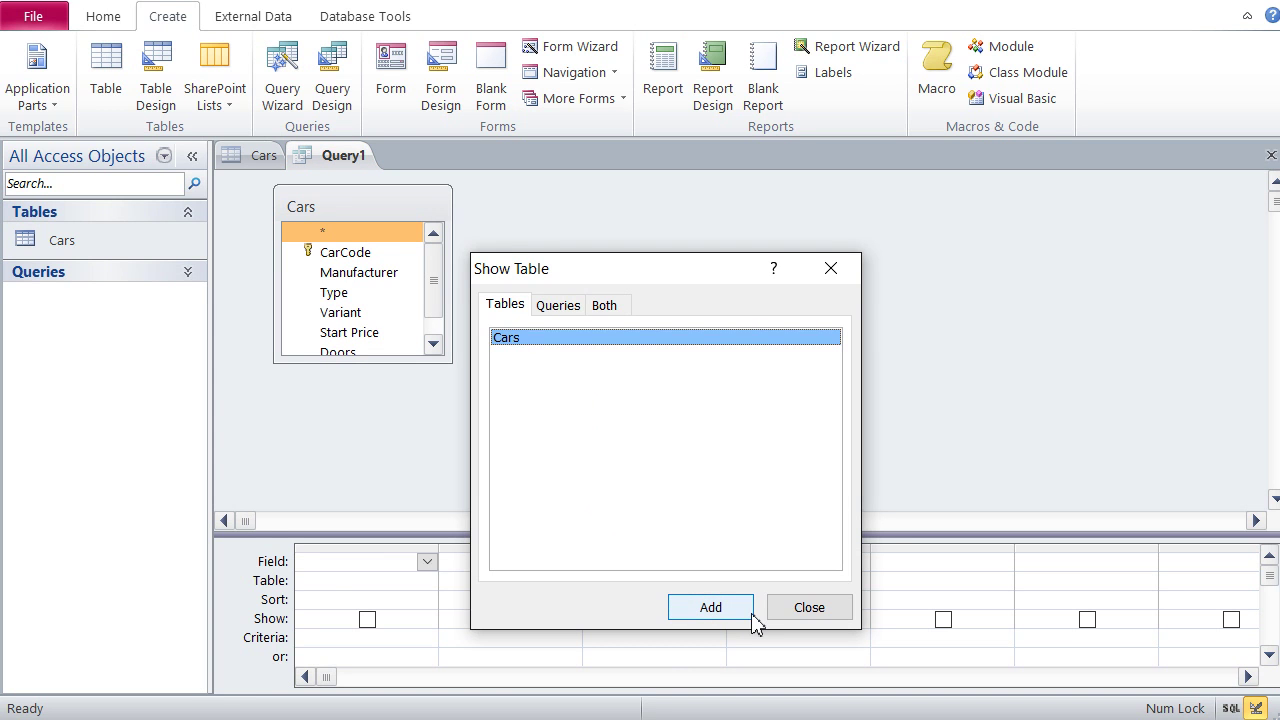
pyautogui.click(815, 609)
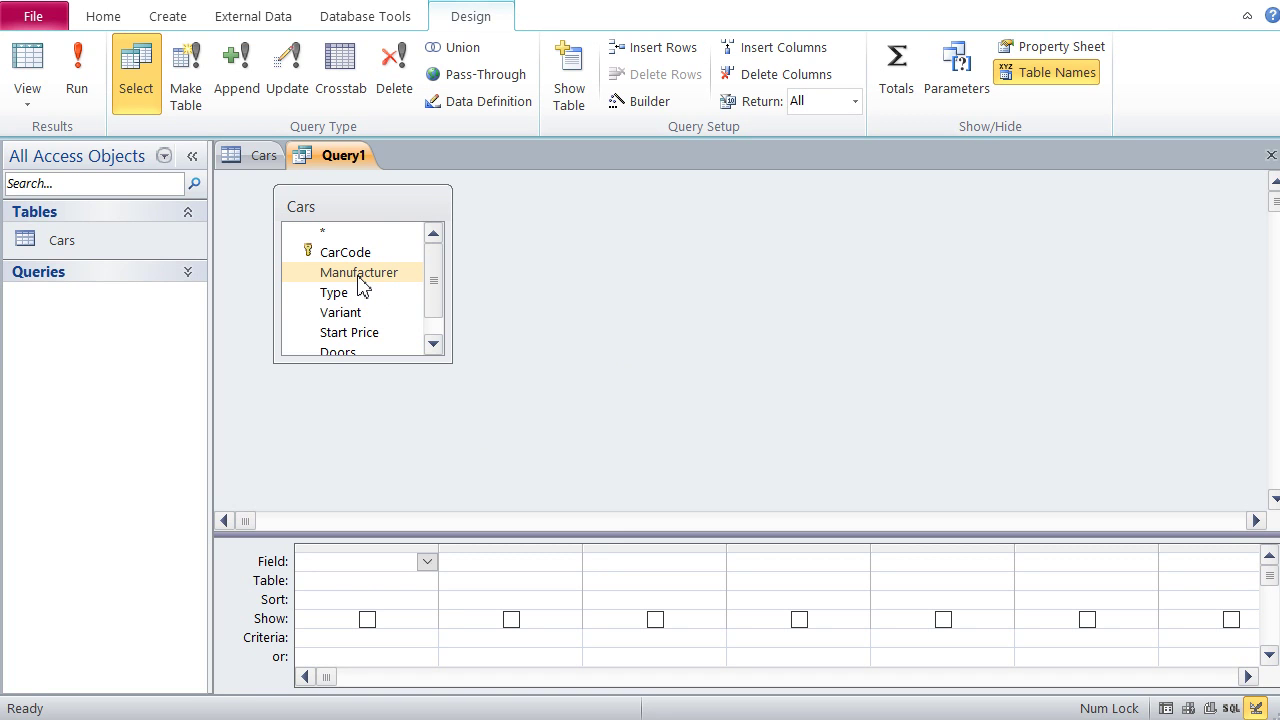
# Add the Manufacturer and Type fields to the query grid, enlarging the Cars field list to show all its fields
pyautogui.moveTo(360, 285); pyautogui.dragTo(366, 572)
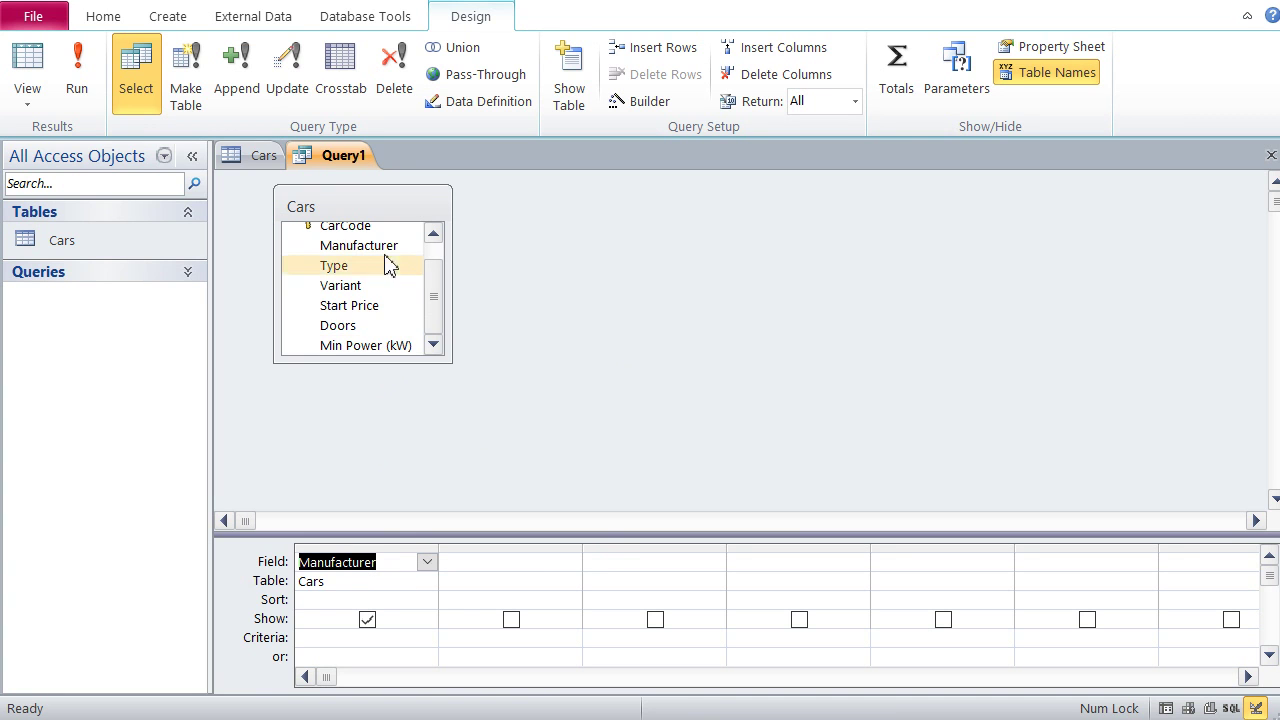
pyautogui.moveTo(344, 365); pyautogui.dragTo(334, 424)
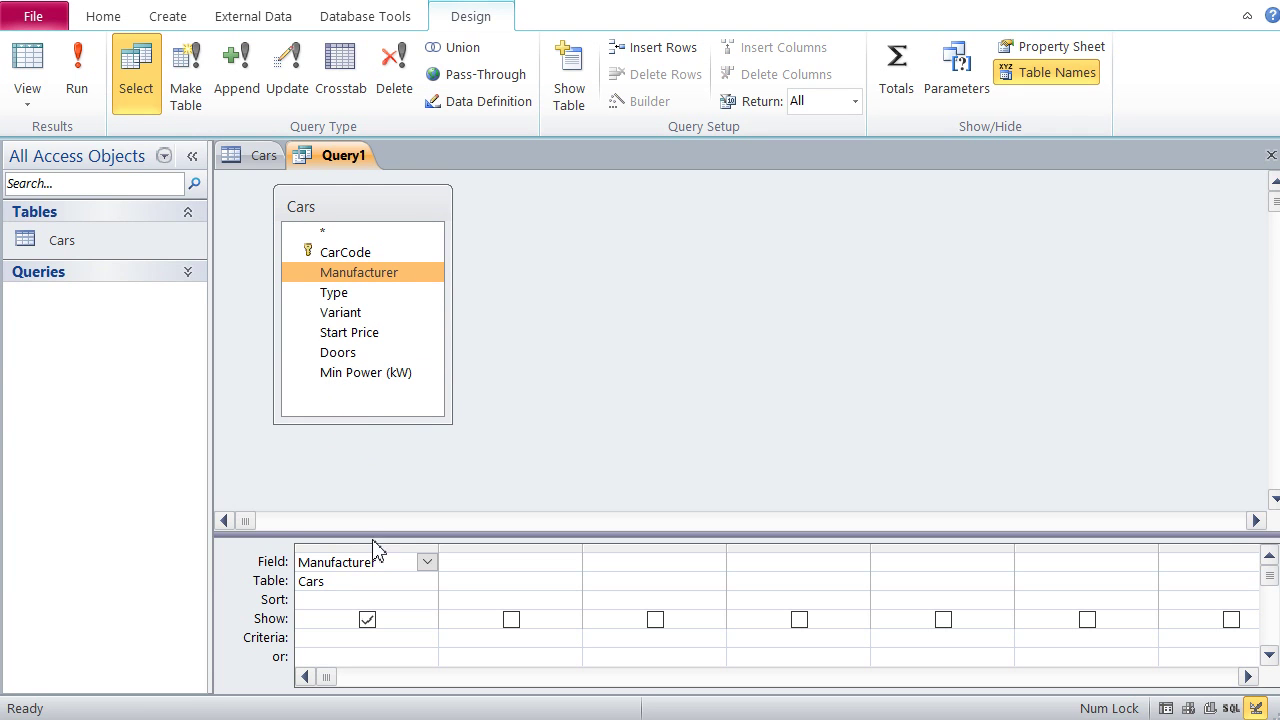
pyautogui.moveTo(390, 537); pyautogui.dragTo(390, 507)
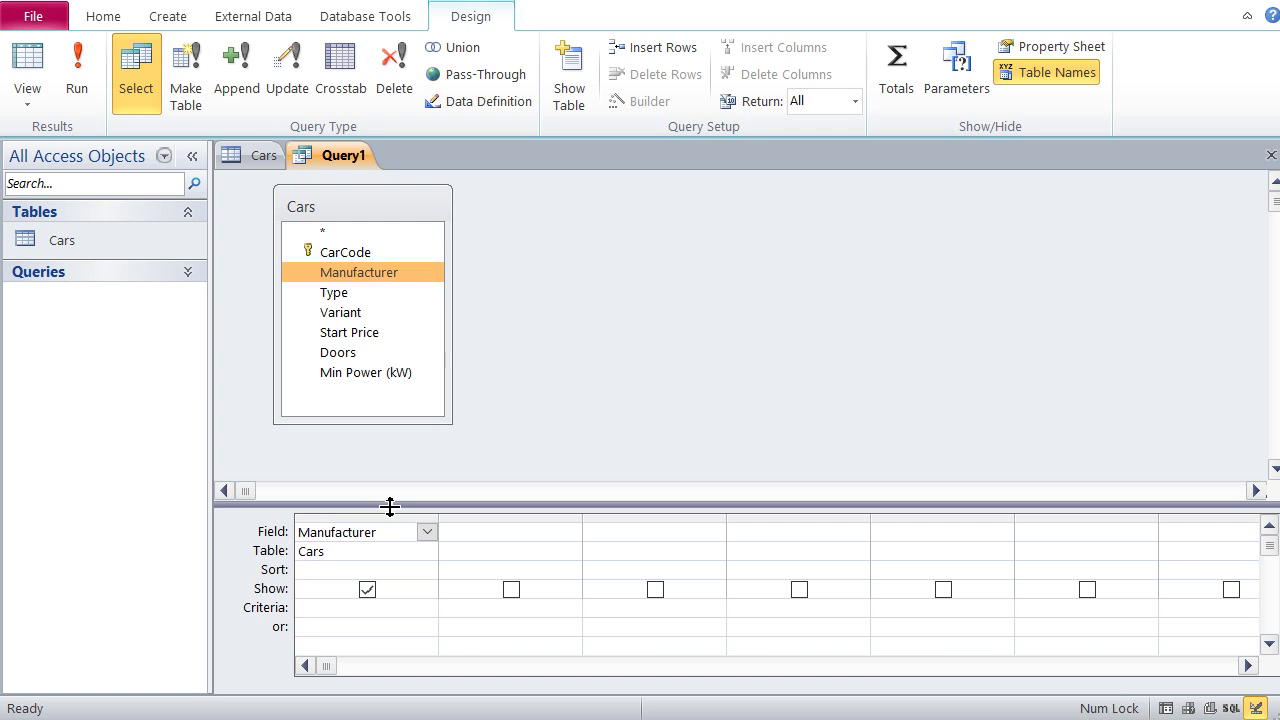
pyautogui.doubleClick(334, 303)
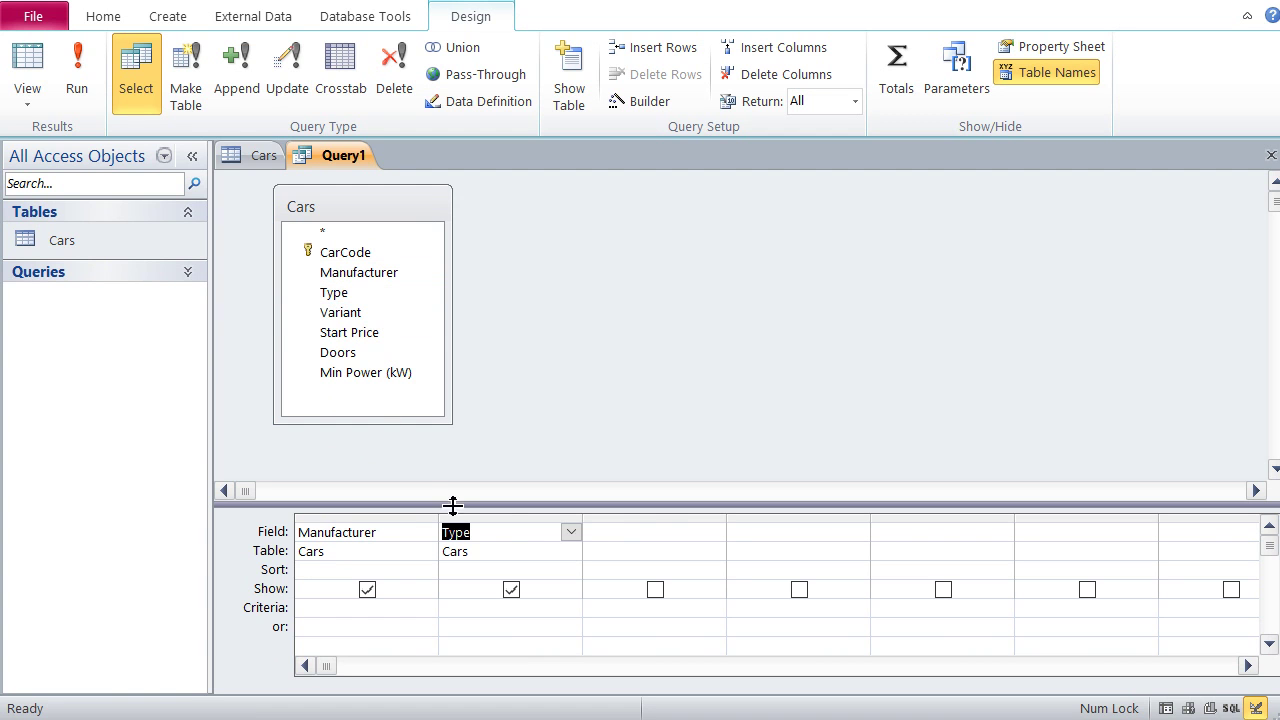
# Set the third column's field in the query grid to Variant
pyautogui.click(655, 534)
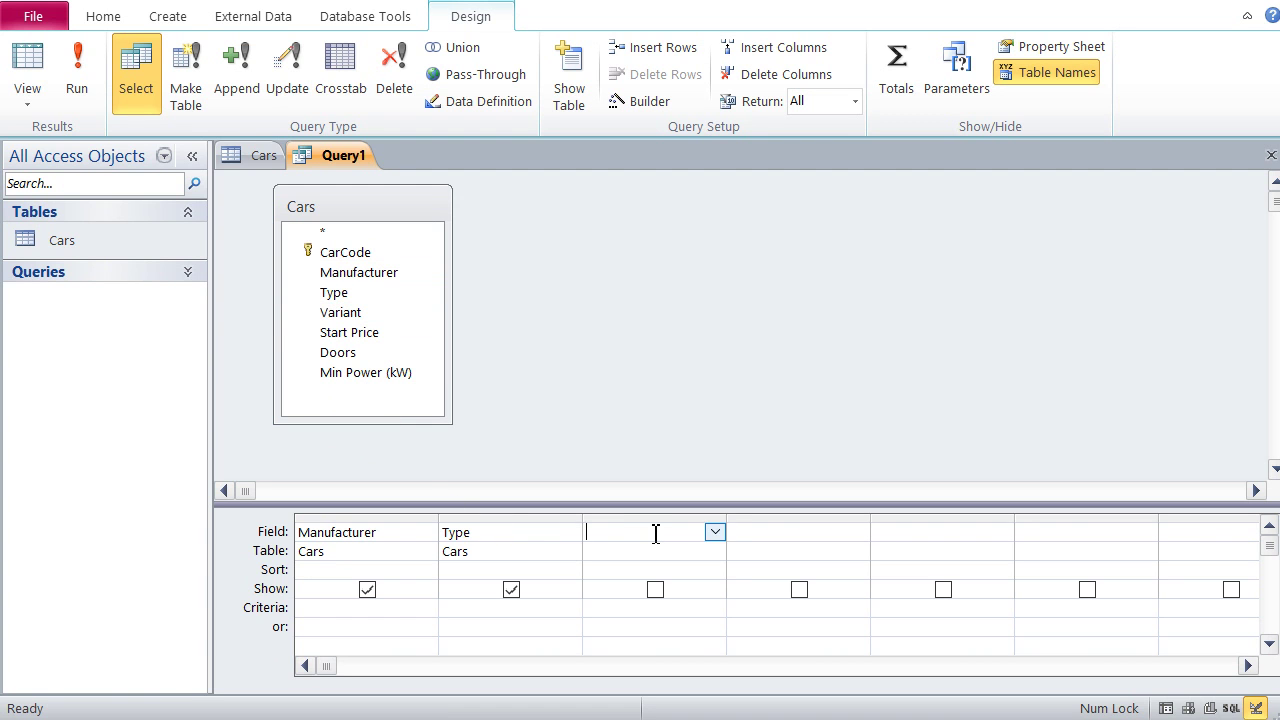
pyautogui.click(716, 534)
pyautogui.press('Down')
pyautogui.press('Down')
pyautogui.press('Down')
pyautogui.press('Down')
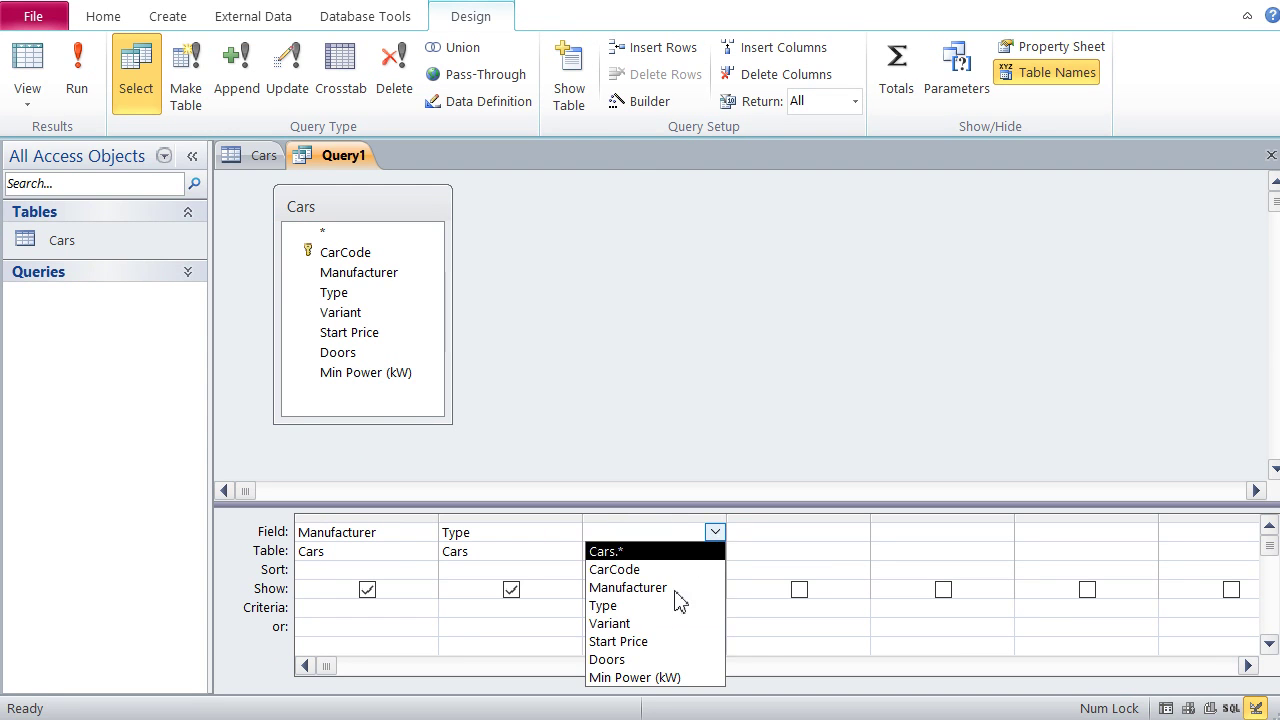
pyautogui.click(614, 624)
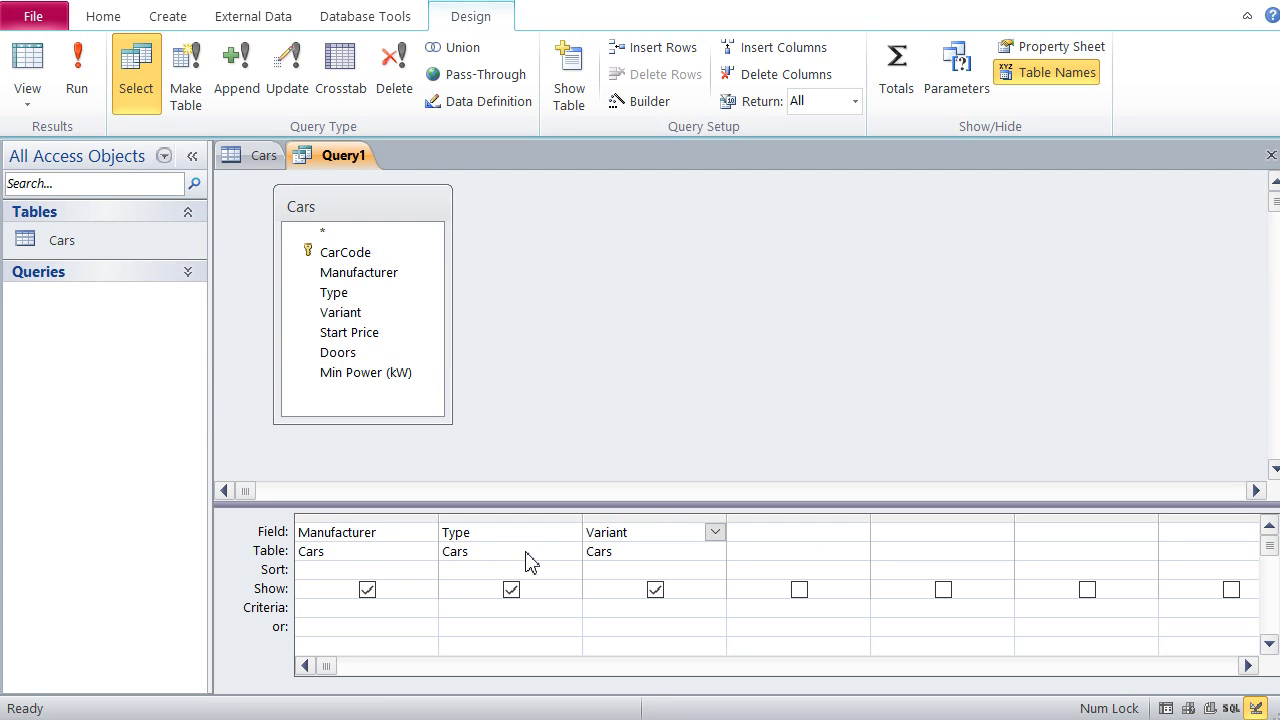
# Examine the query's SQL statement and compare it with the fields and tables in the design grid
pyautogui.click(30, 113)
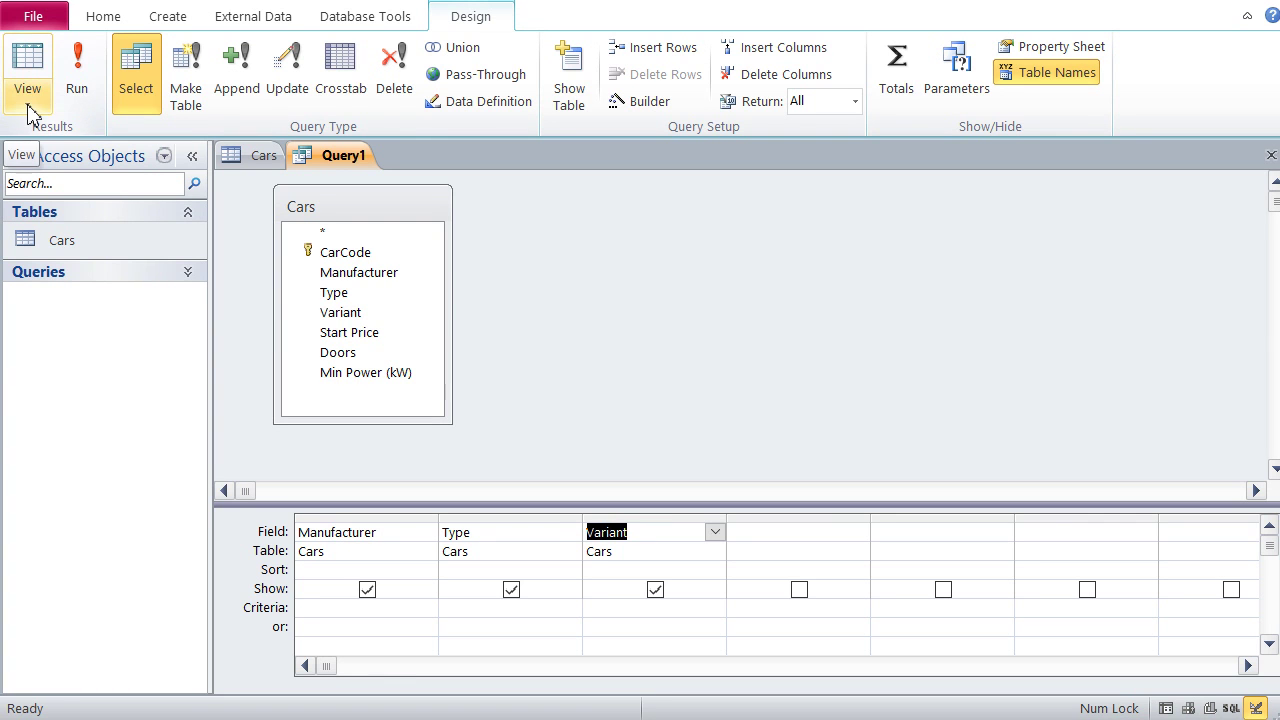
pyautogui.click(30, 113)
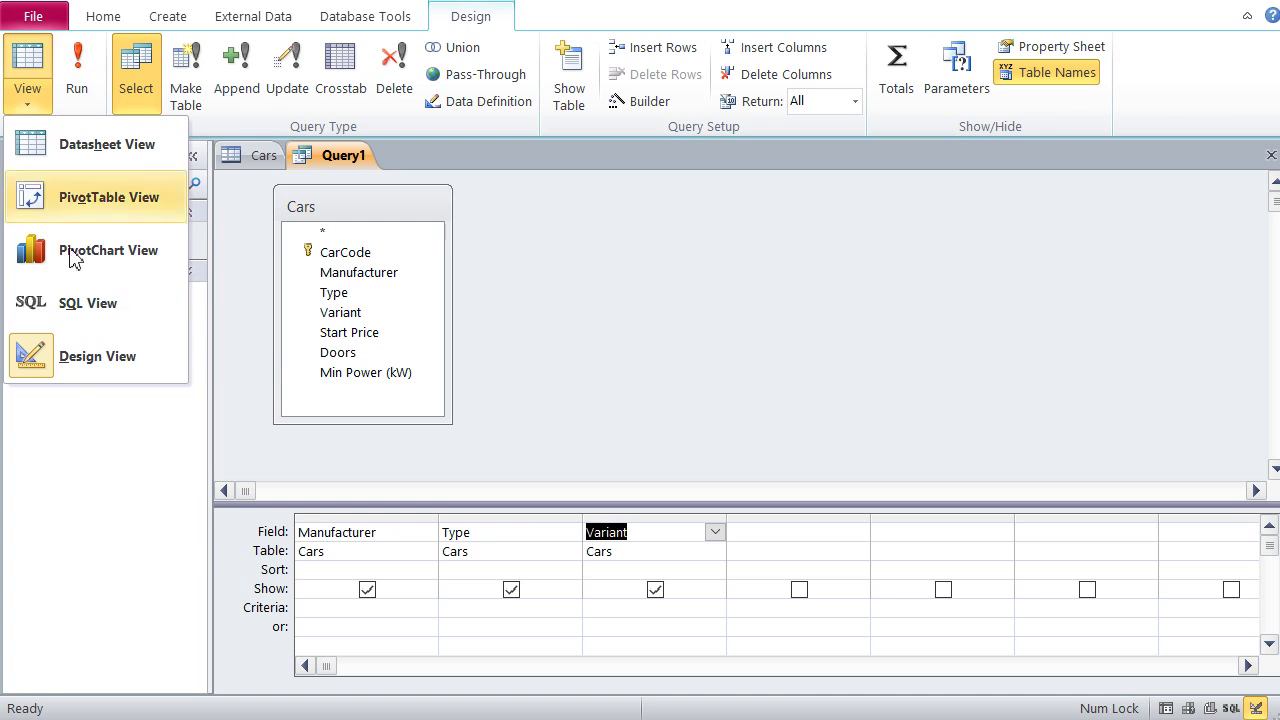
pyautogui.click(70, 313)
pyautogui.click(287, 284)
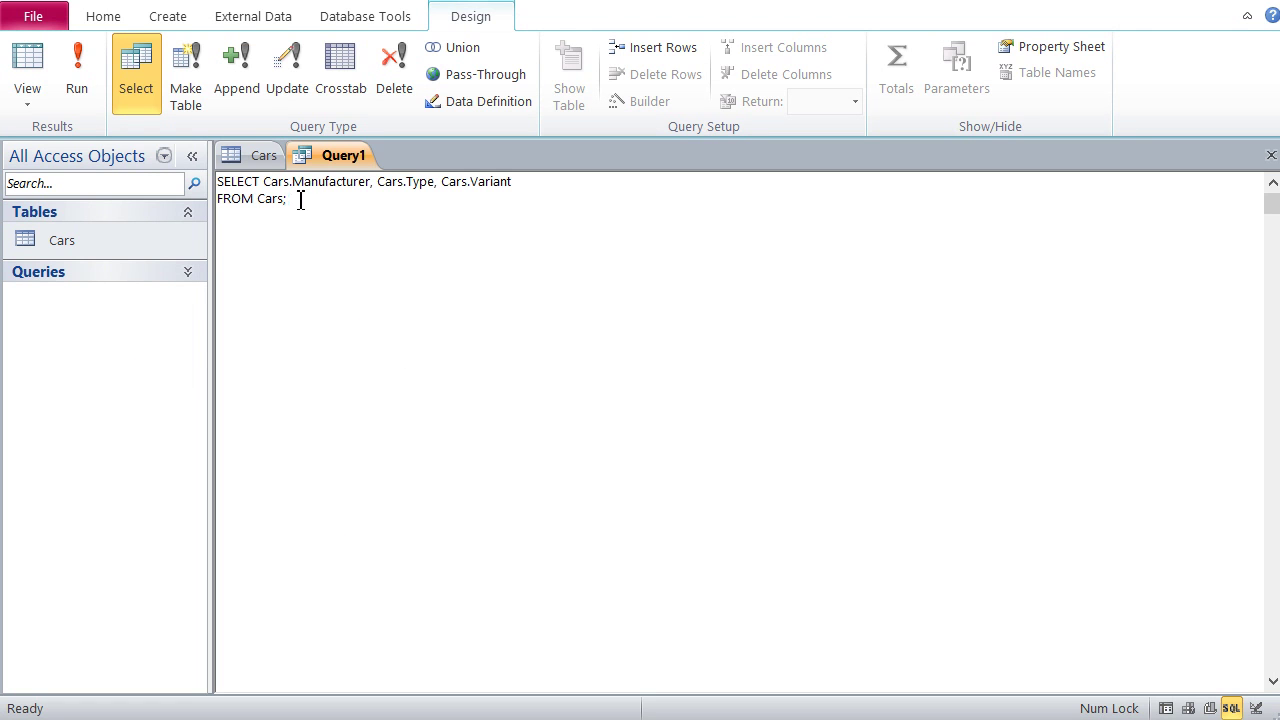
pyautogui.click(28, 102)
pyautogui.click(71, 360)
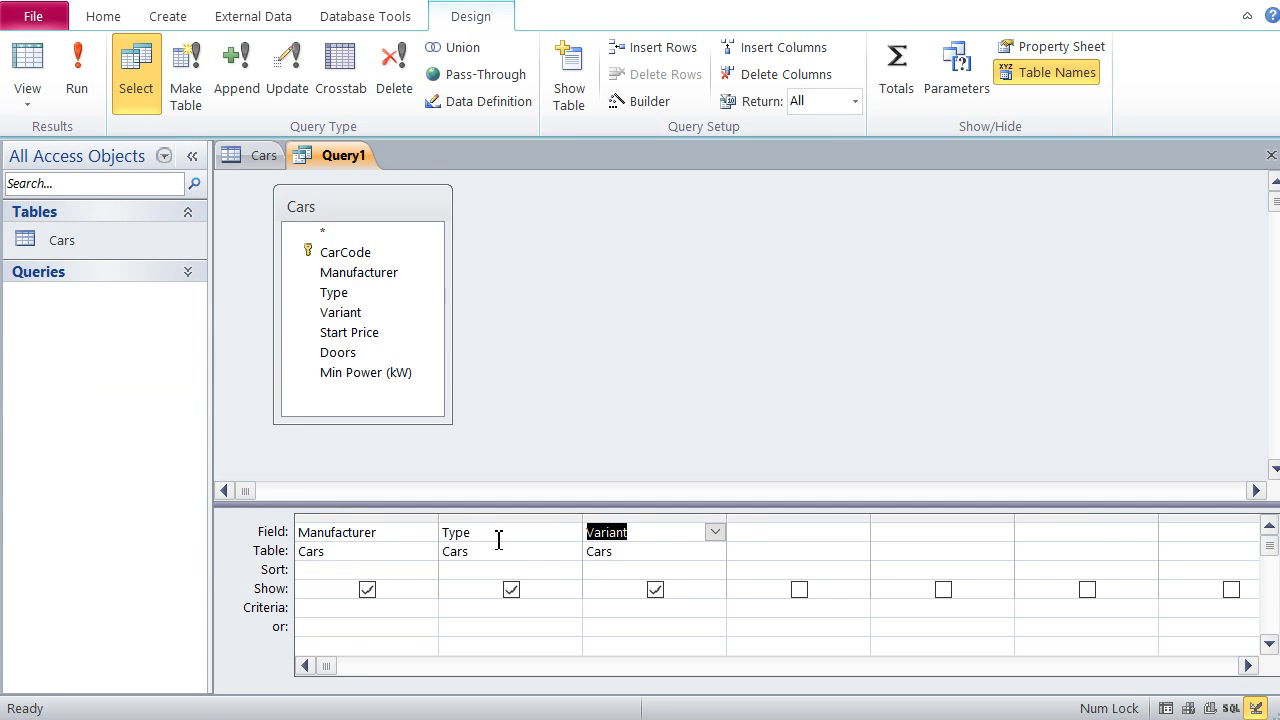
pyautogui.click(652, 551)
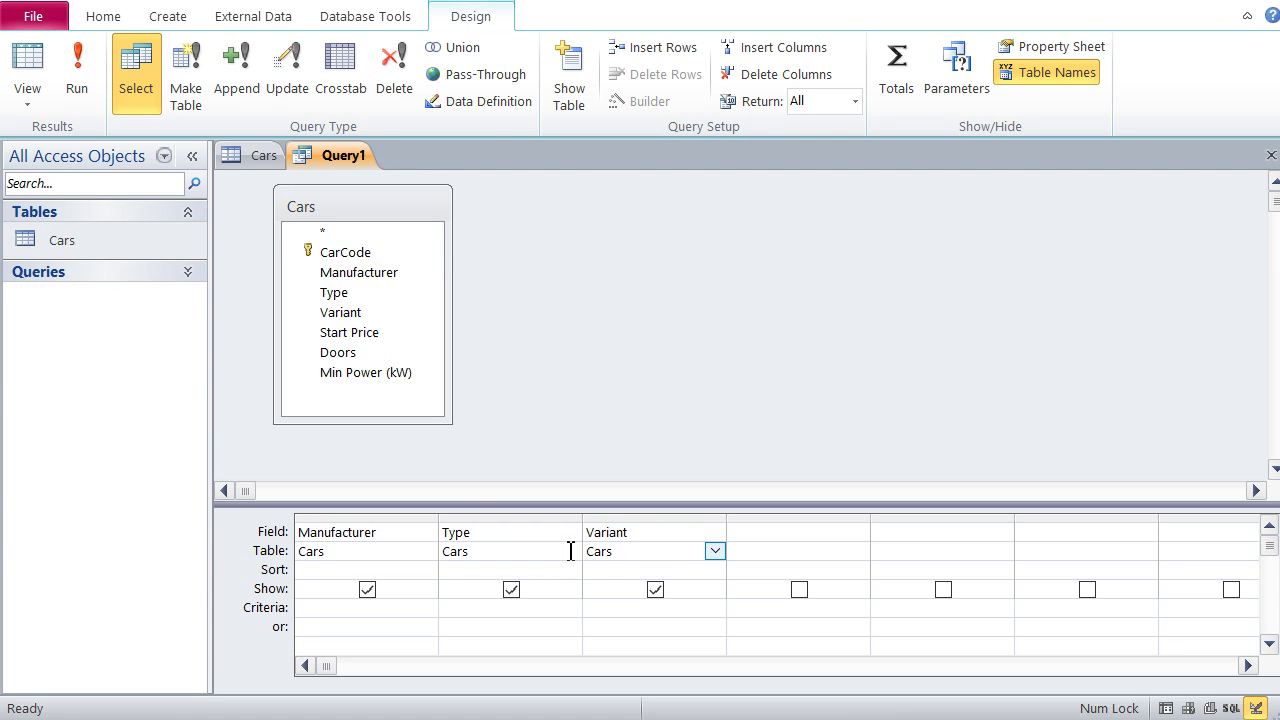
pyautogui.click(37, 112)
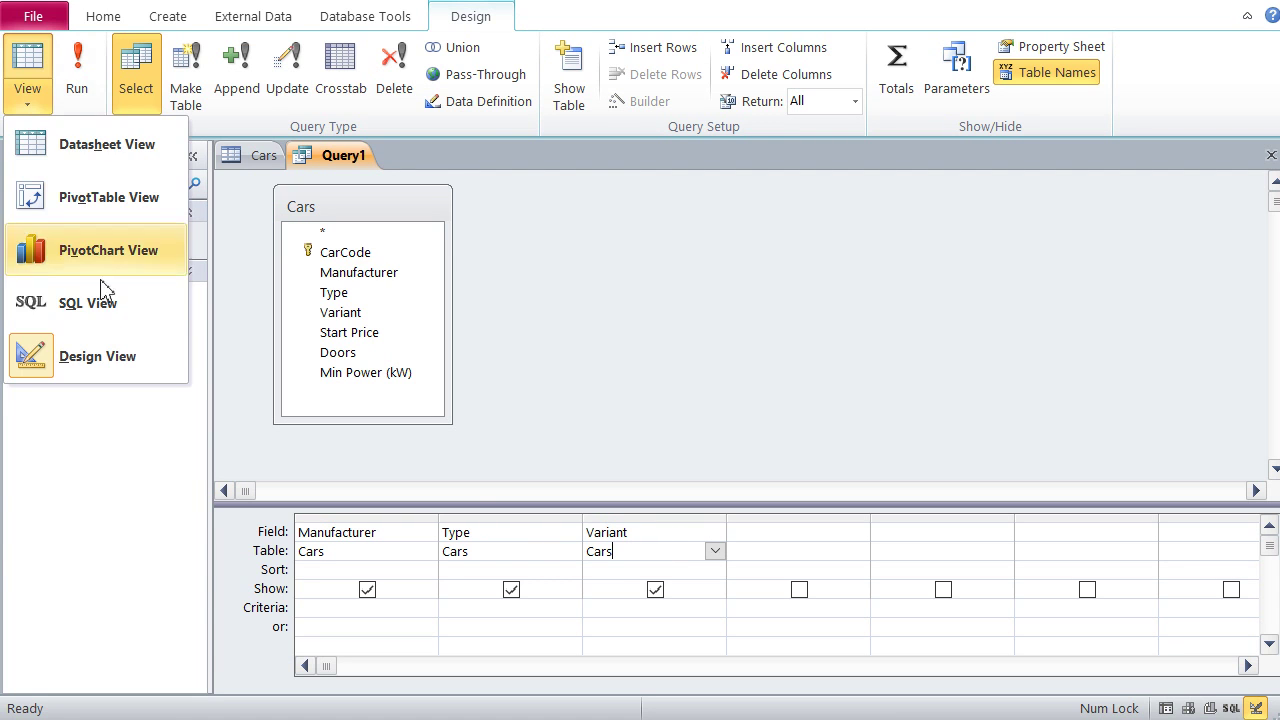
pyautogui.click(103, 310)
pyautogui.click(308, 246)
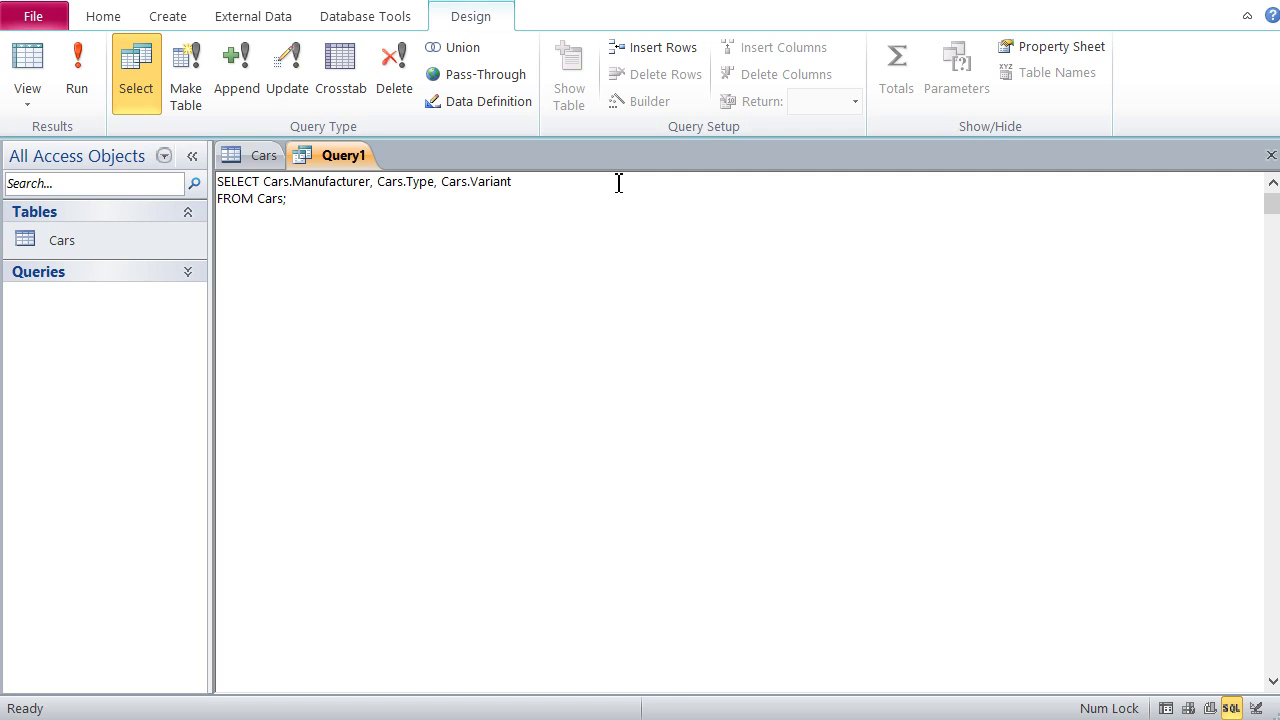
pyautogui.click(30, 108)
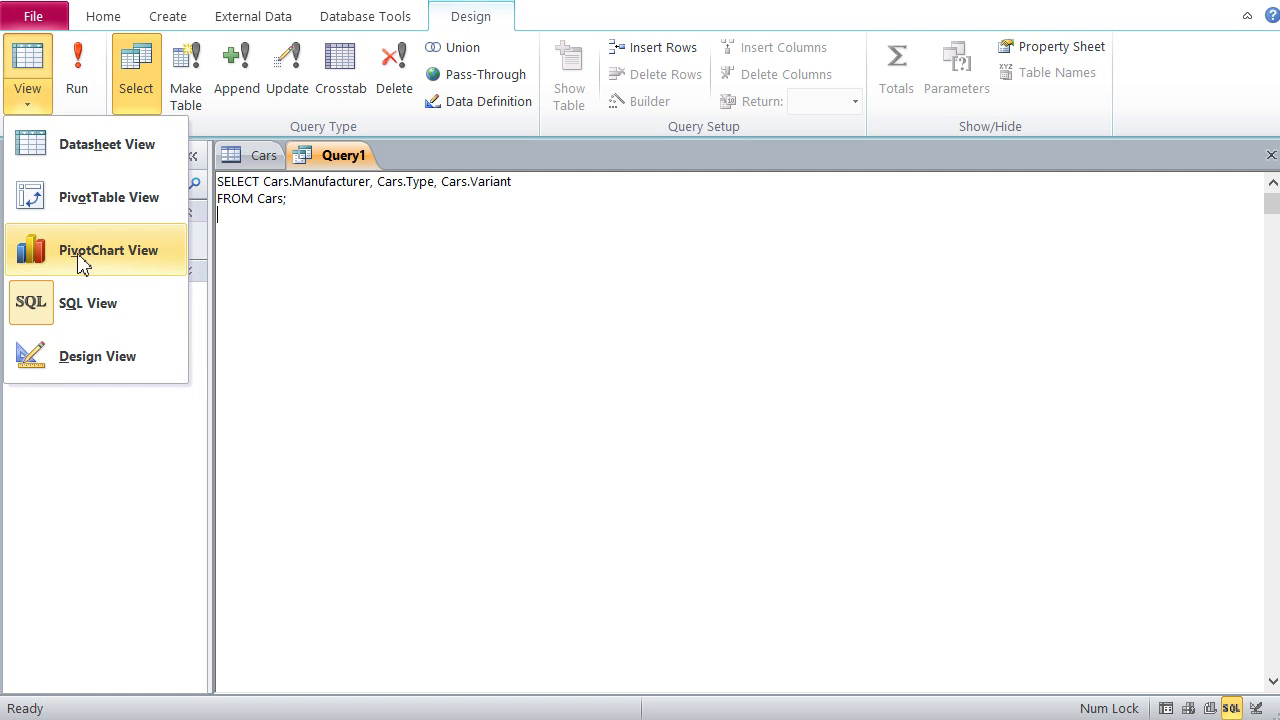
pyautogui.click(91, 364)
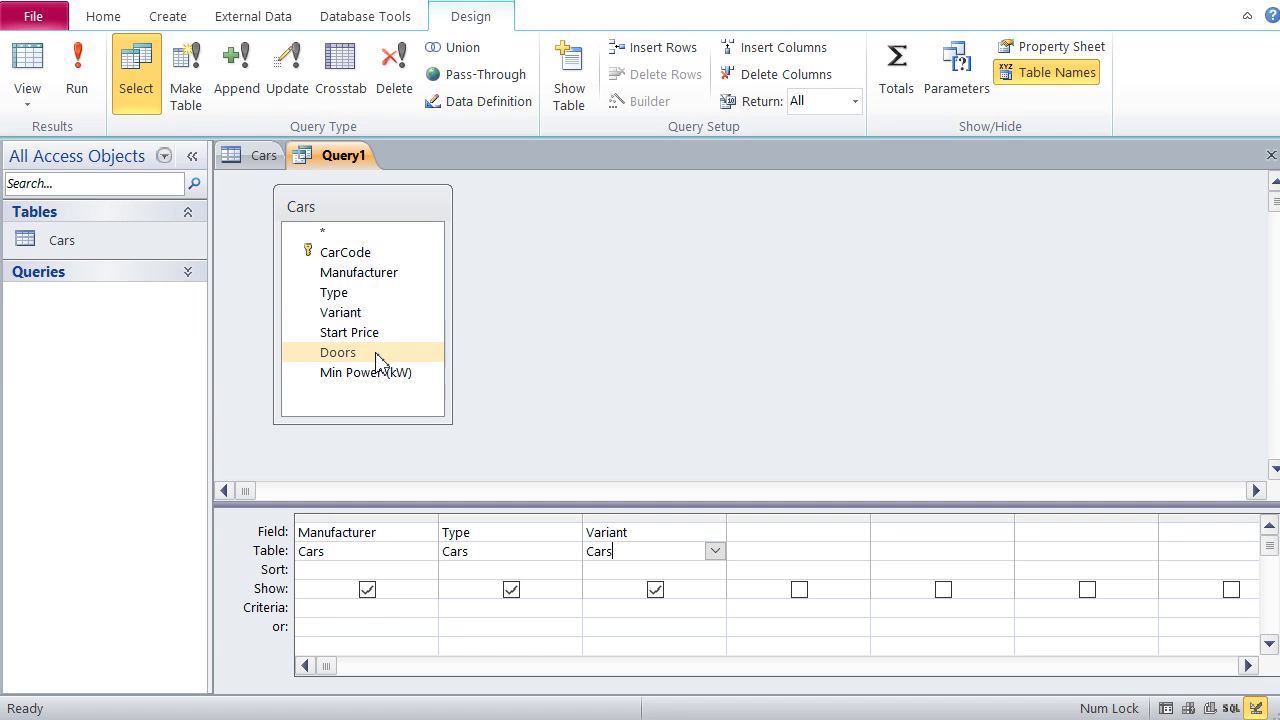
# Append Cars.Doors to the SELECT list in the query's SQL statement and return to Design View
pyautogui.click(30, 108)
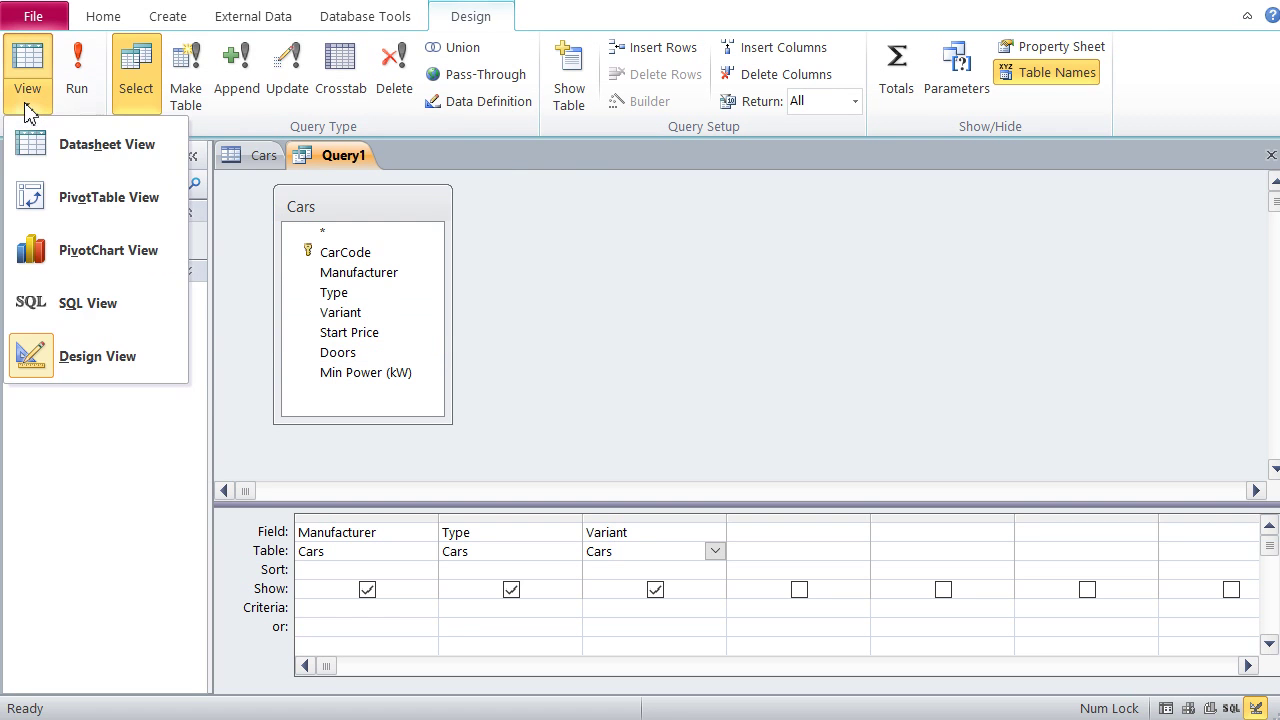
pyautogui.click(100, 305)
pyautogui.click(533, 189)
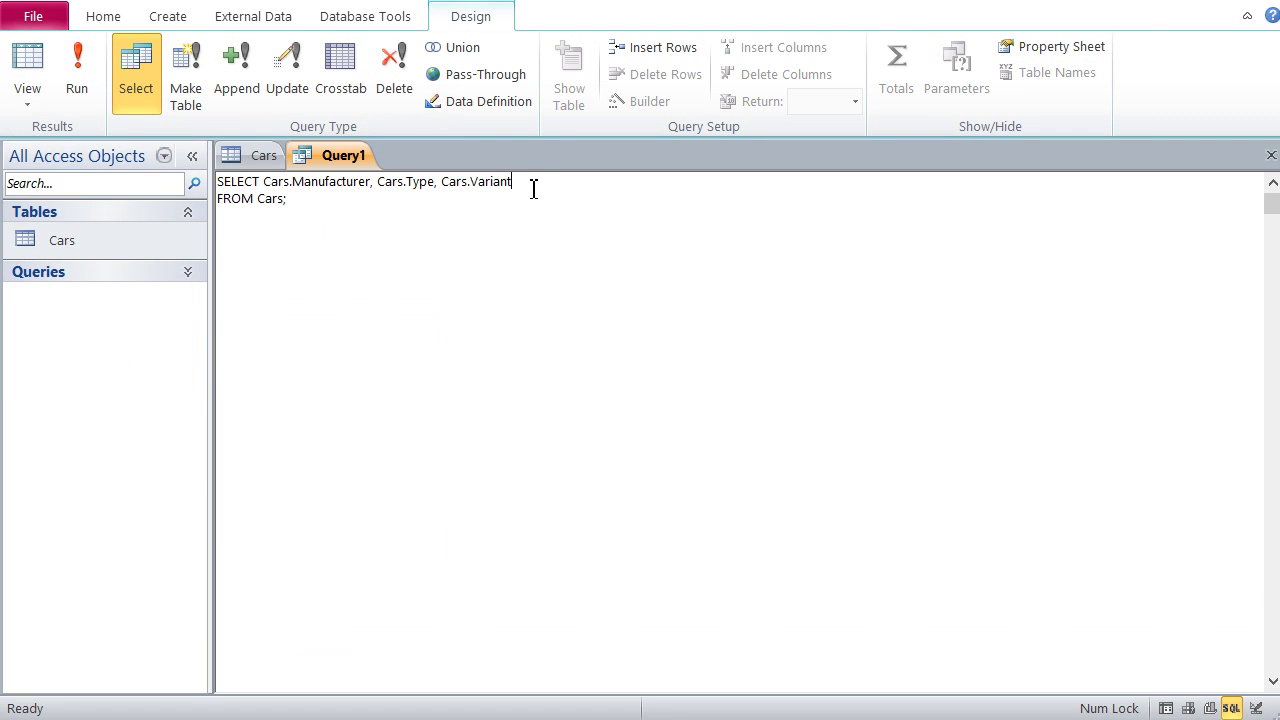
pyautogui.write(', Cars.Doors')
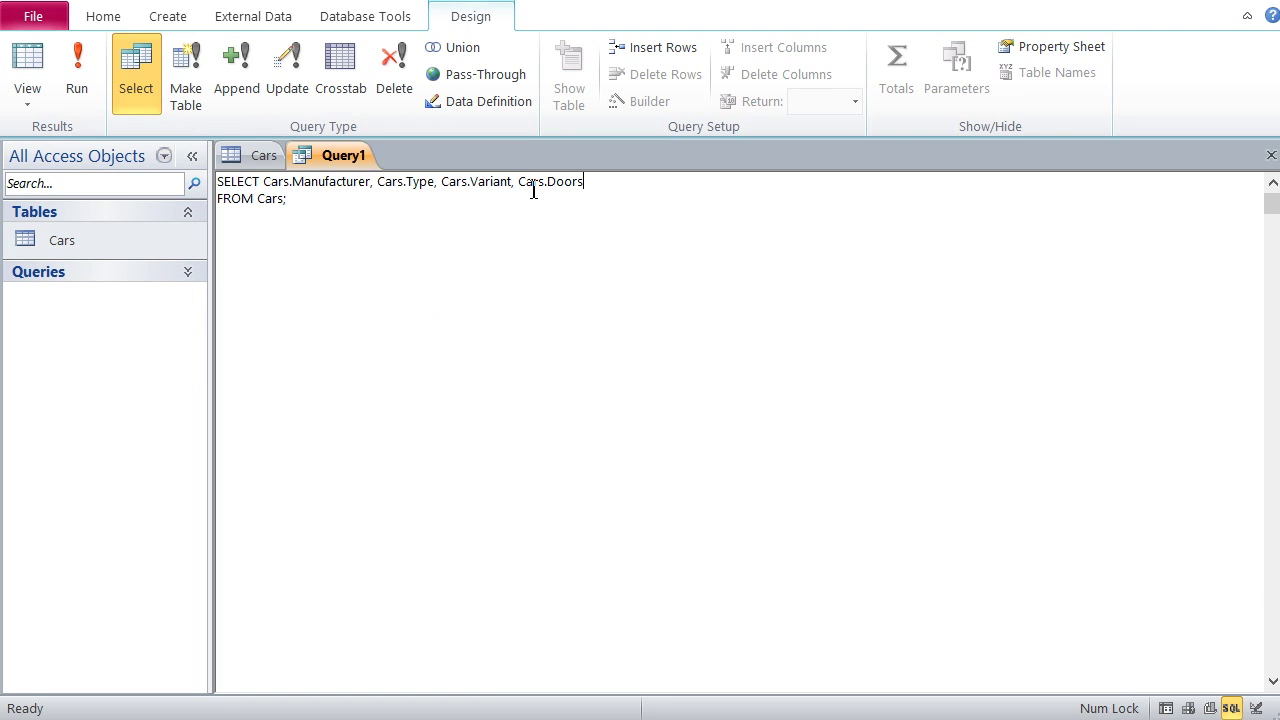
pyautogui.click(30, 112)
pyautogui.click(77, 362)
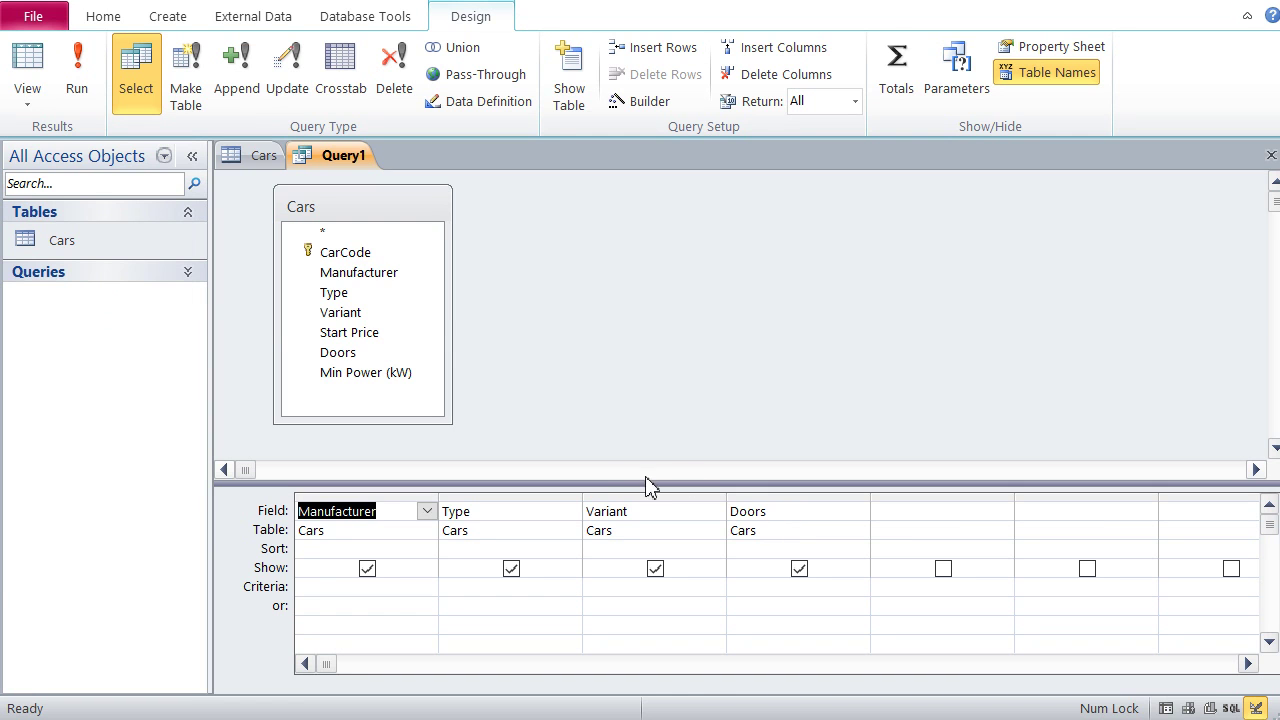
# Insert the Start Price field between Variant and Doors in the query grid and preview the query's datasheet
pyautogui.moveTo(352, 340); pyautogui.dragTo(756, 522)
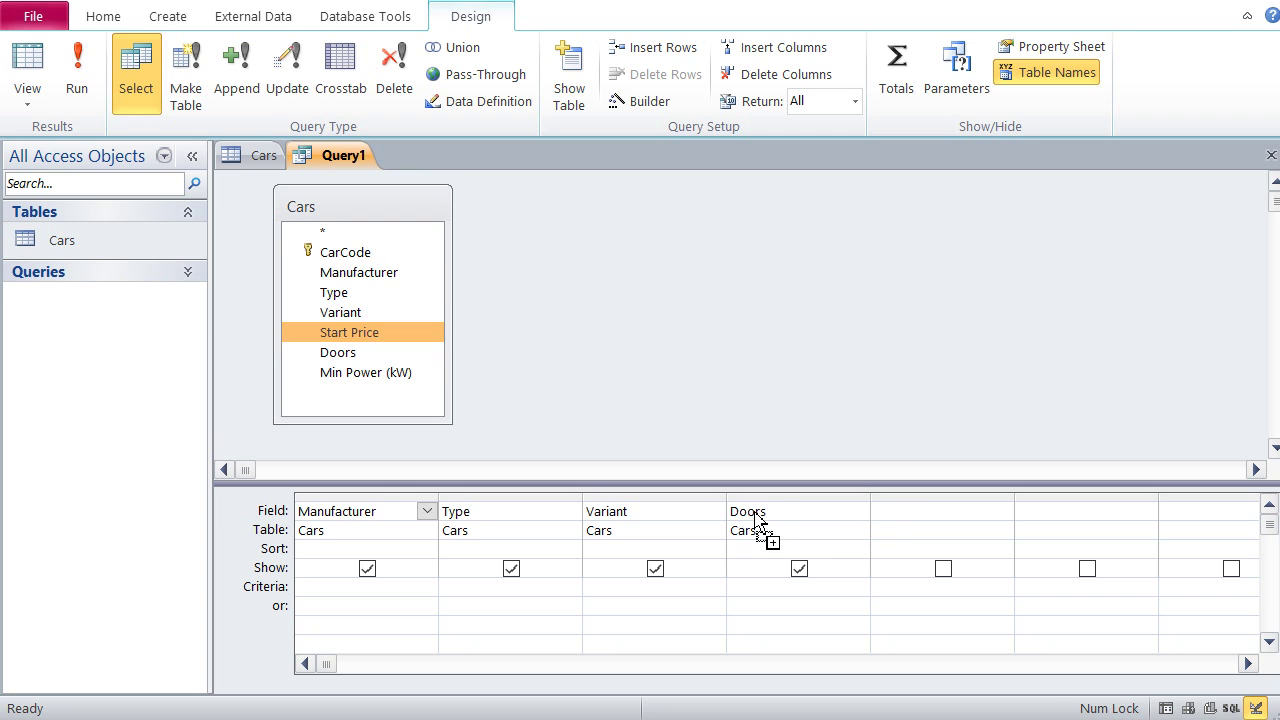
pyautogui.moveTo(757, 520); pyautogui.dragTo(758, 522)
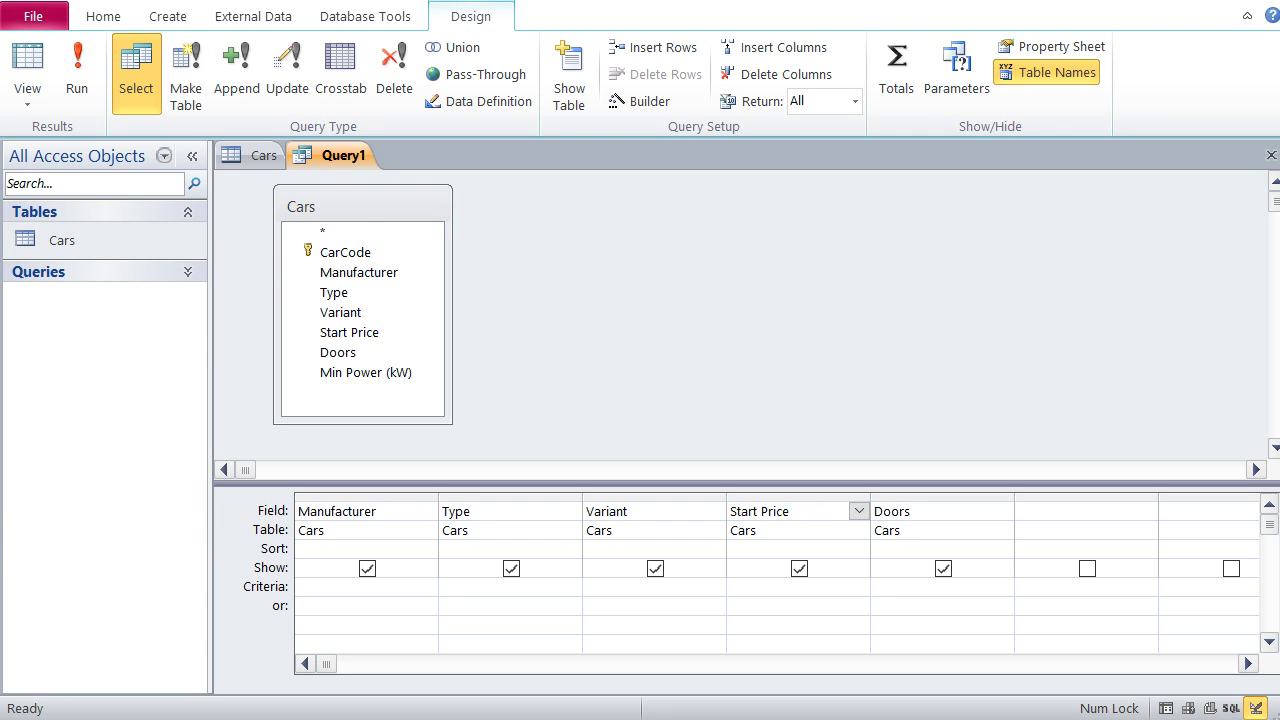
pyautogui.click(30, 75)
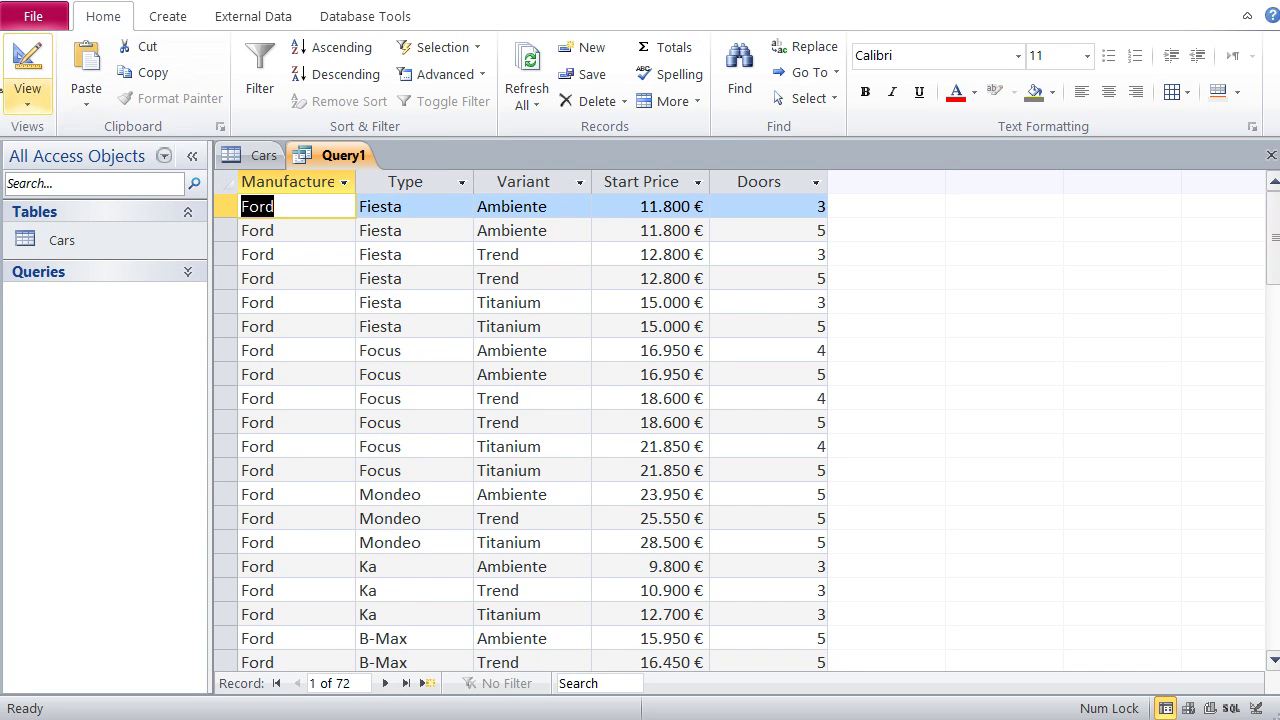
pyautogui.click(27, 75)
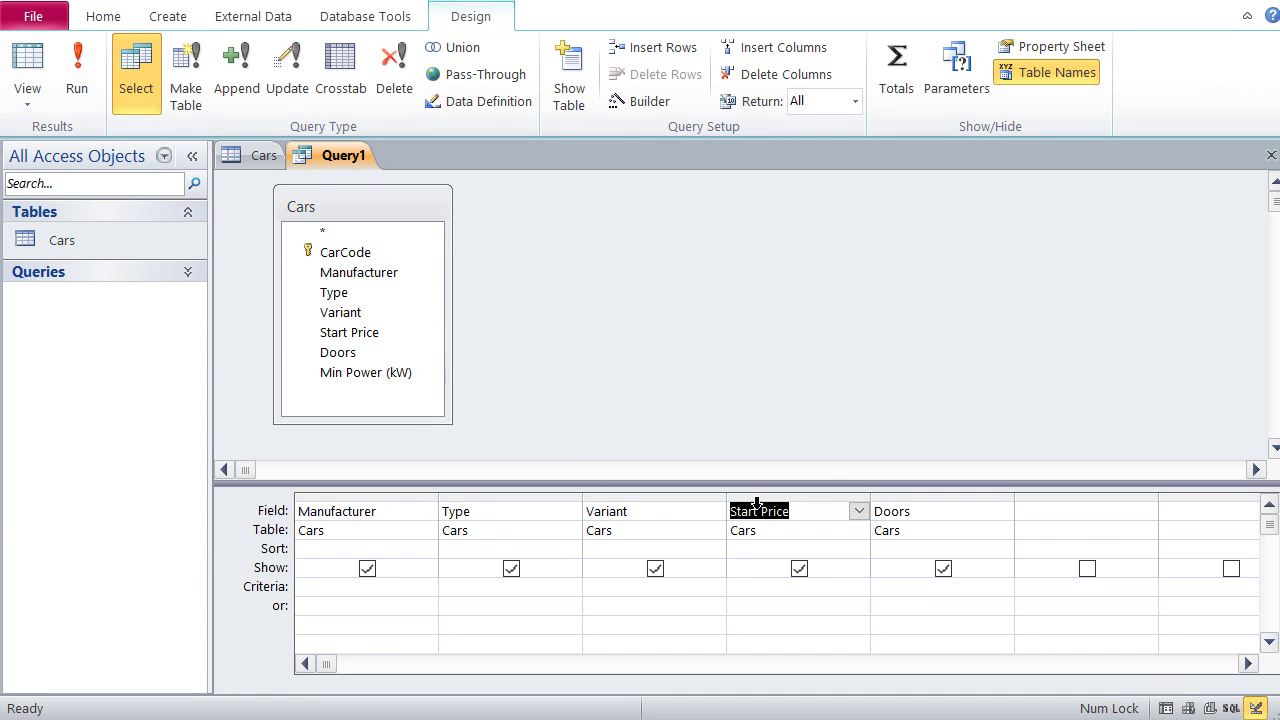
# Delete the Doors column from the query grid
pyautogui.click(924, 500)
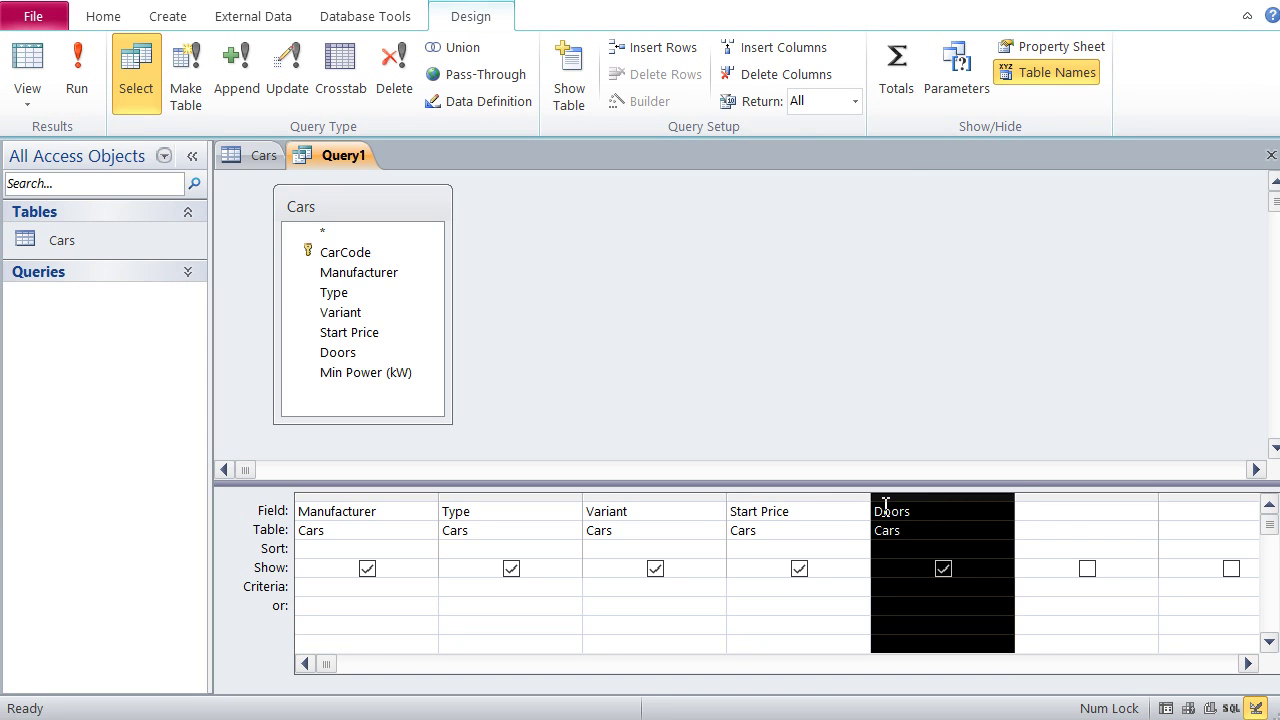
pyautogui.click(1052, 548)
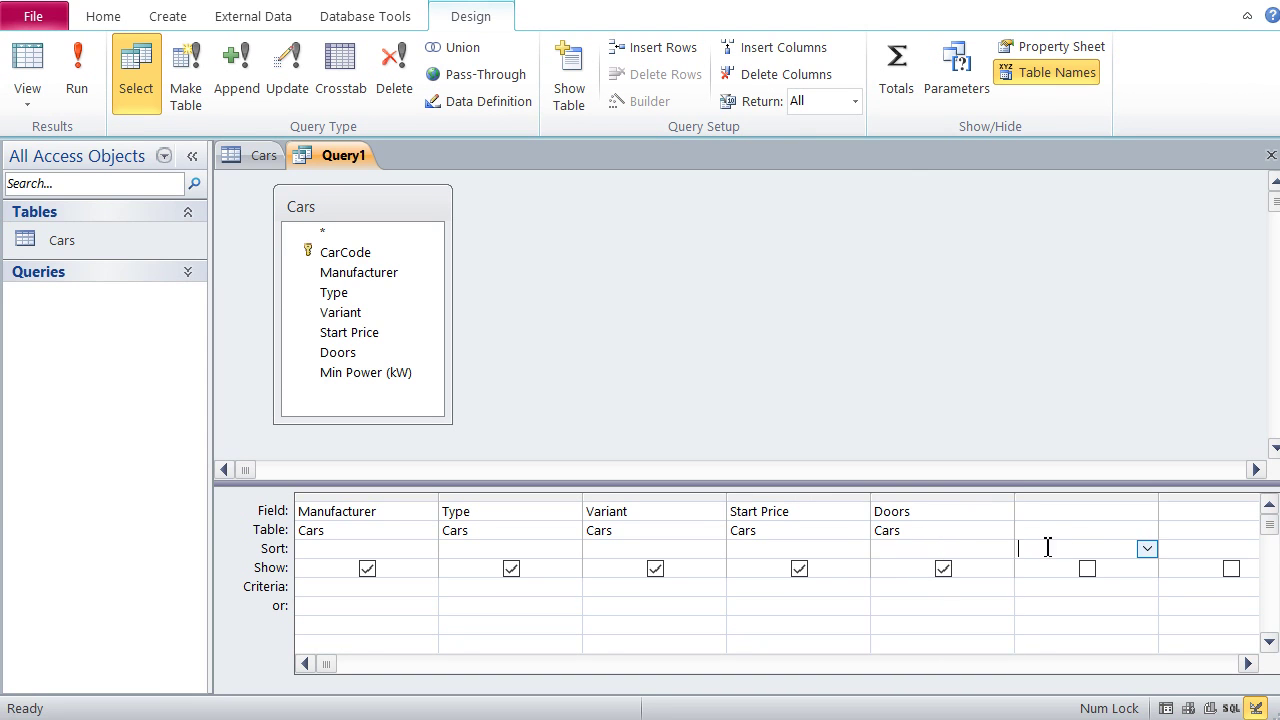
pyautogui.click(933, 501)
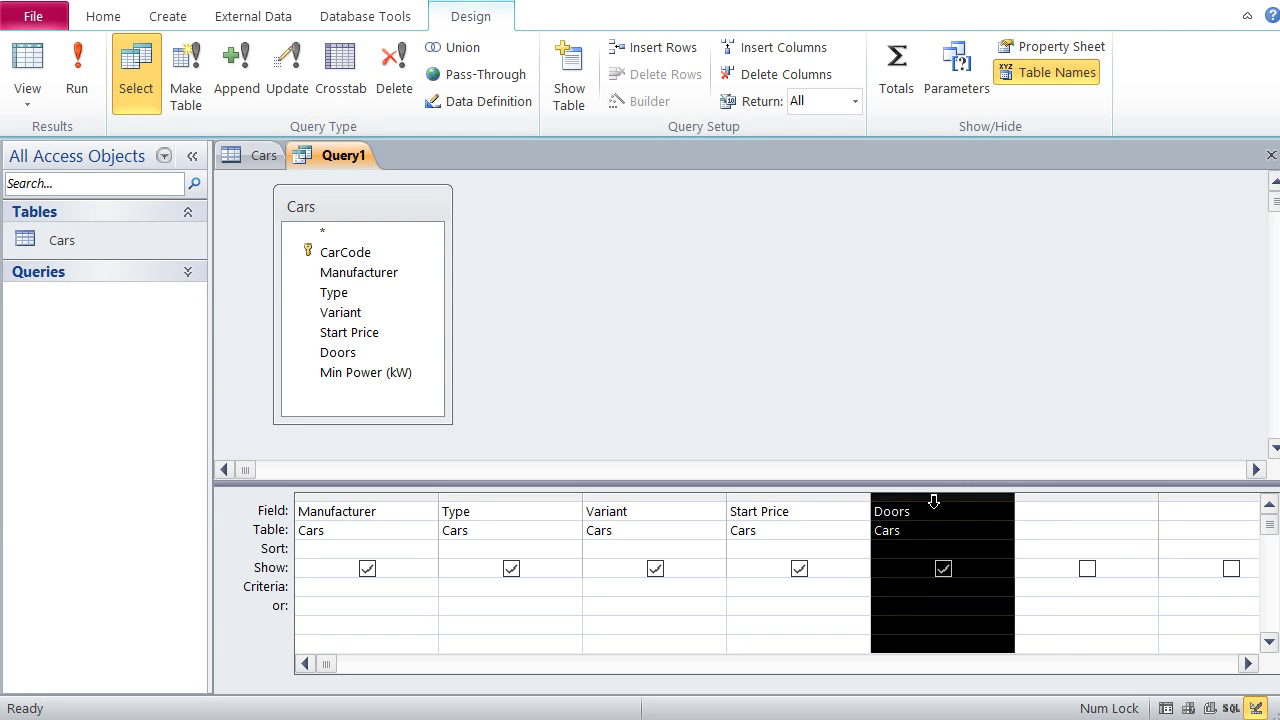
pyautogui.press('Delete')
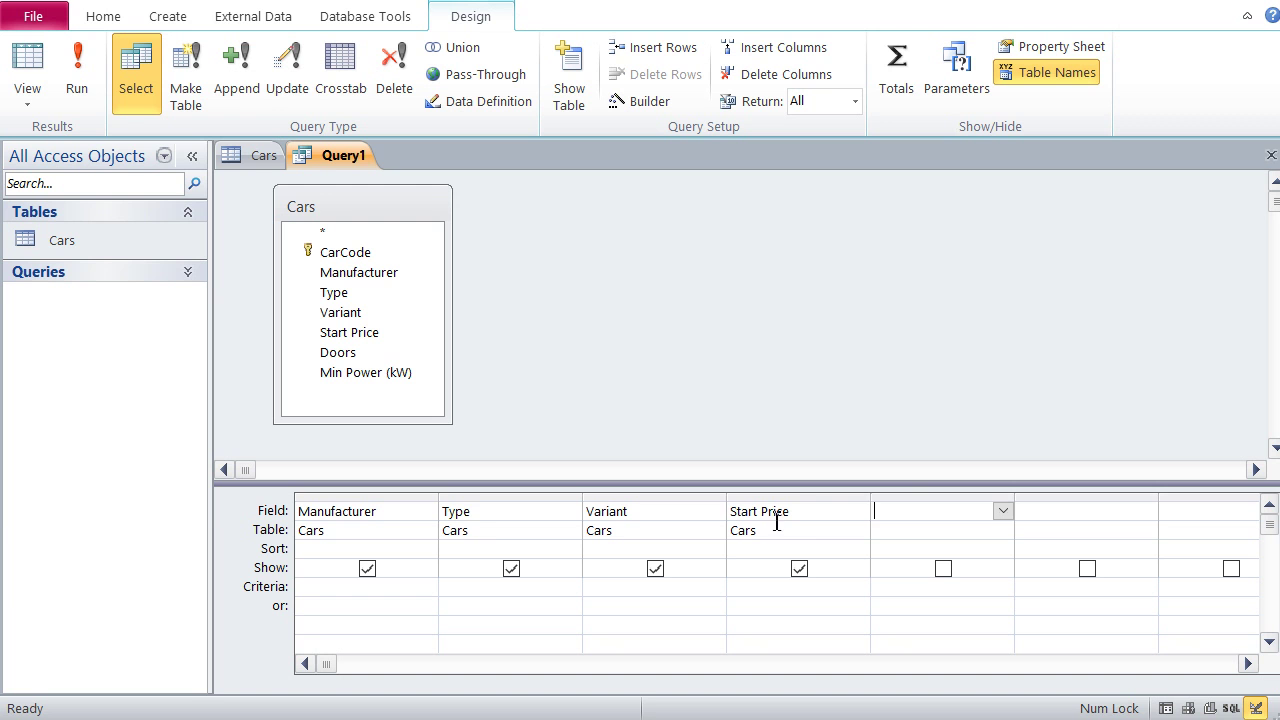
# Preview the query's datasheet without the Doors column and return to Design View
pyautogui.click(30, 68)
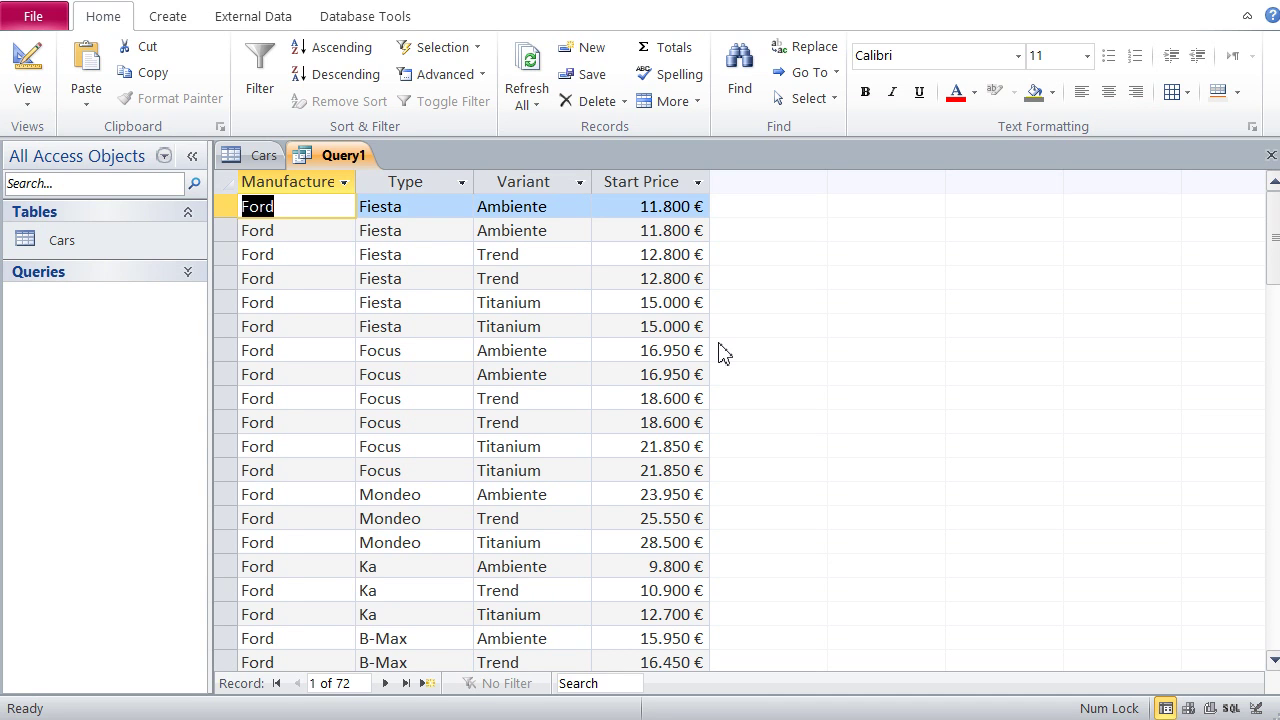
pyautogui.click(27, 72)
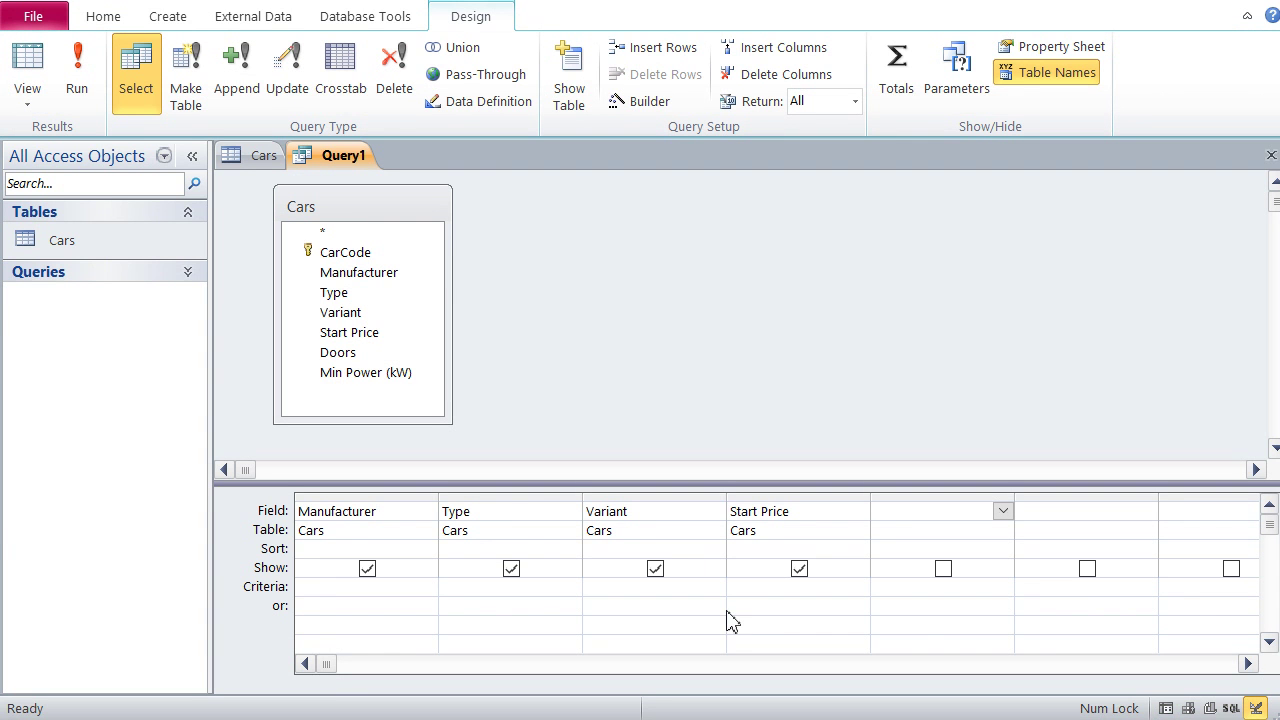
# Set the sort order in the query grid to Ascending for Manufacturer and Descending for Type
pyautogui.click(415, 550)
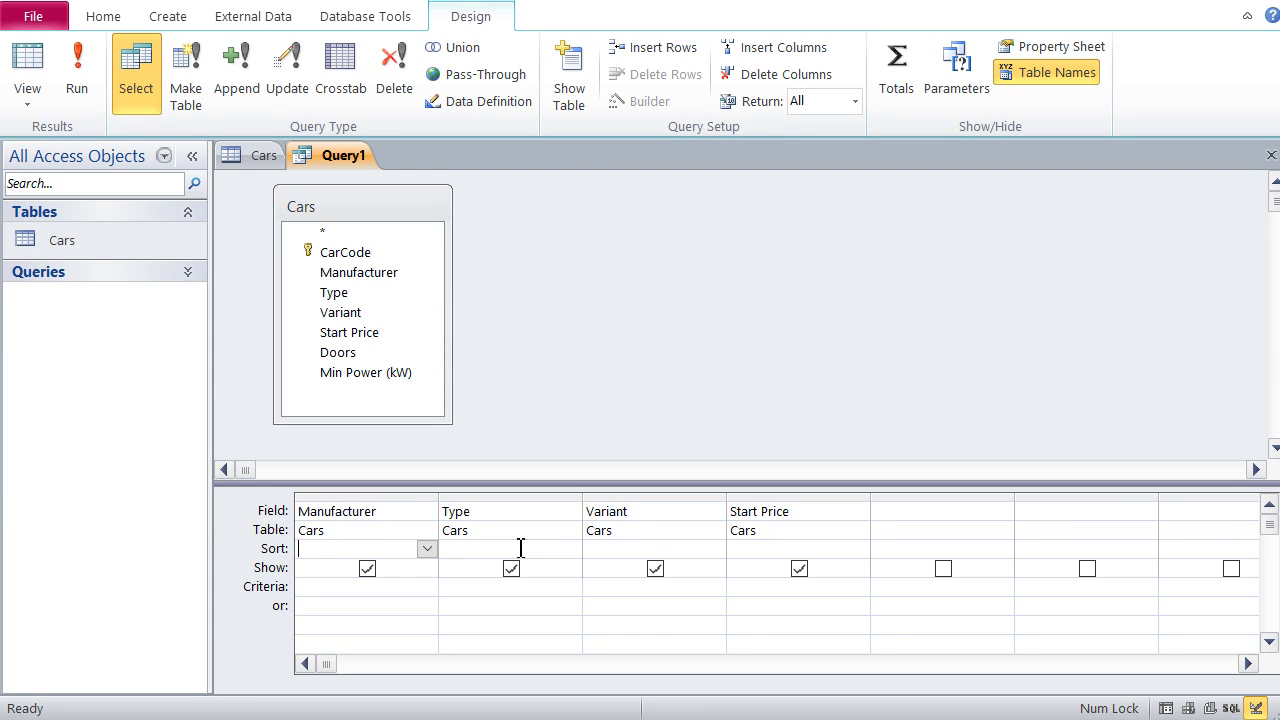
pyautogui.click(427, 550)
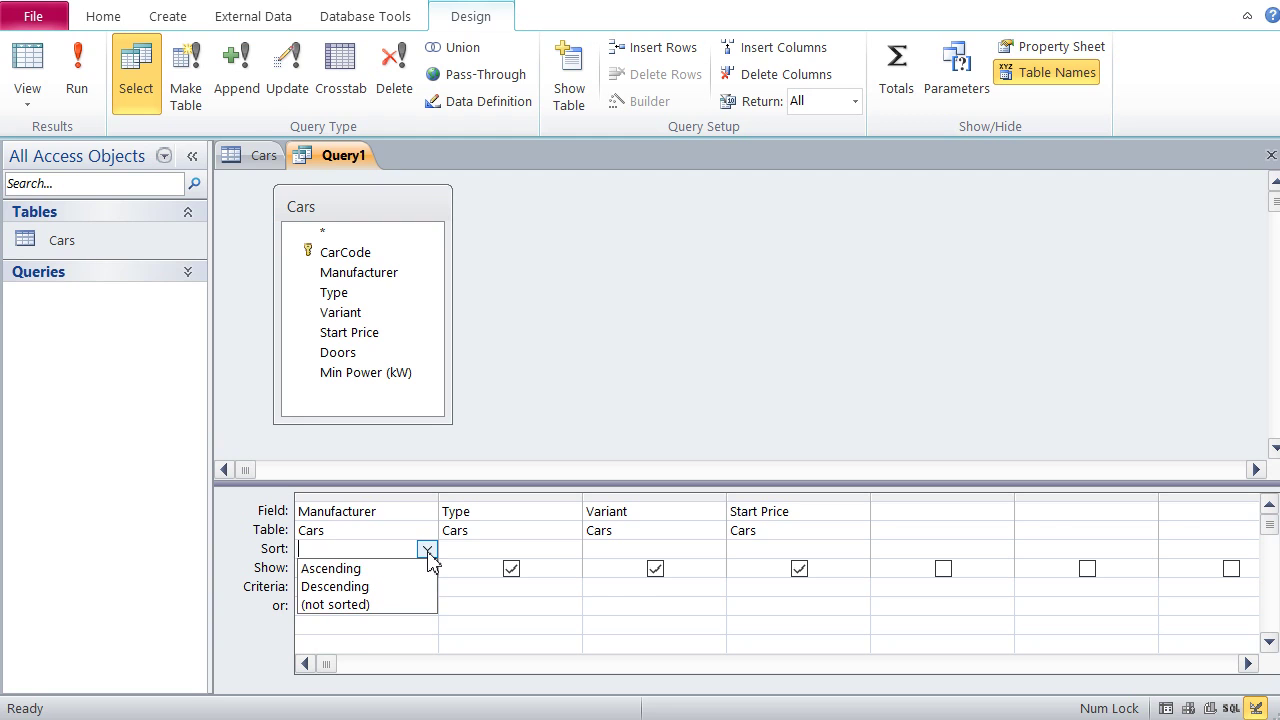
pyautogui.click(334, 576)
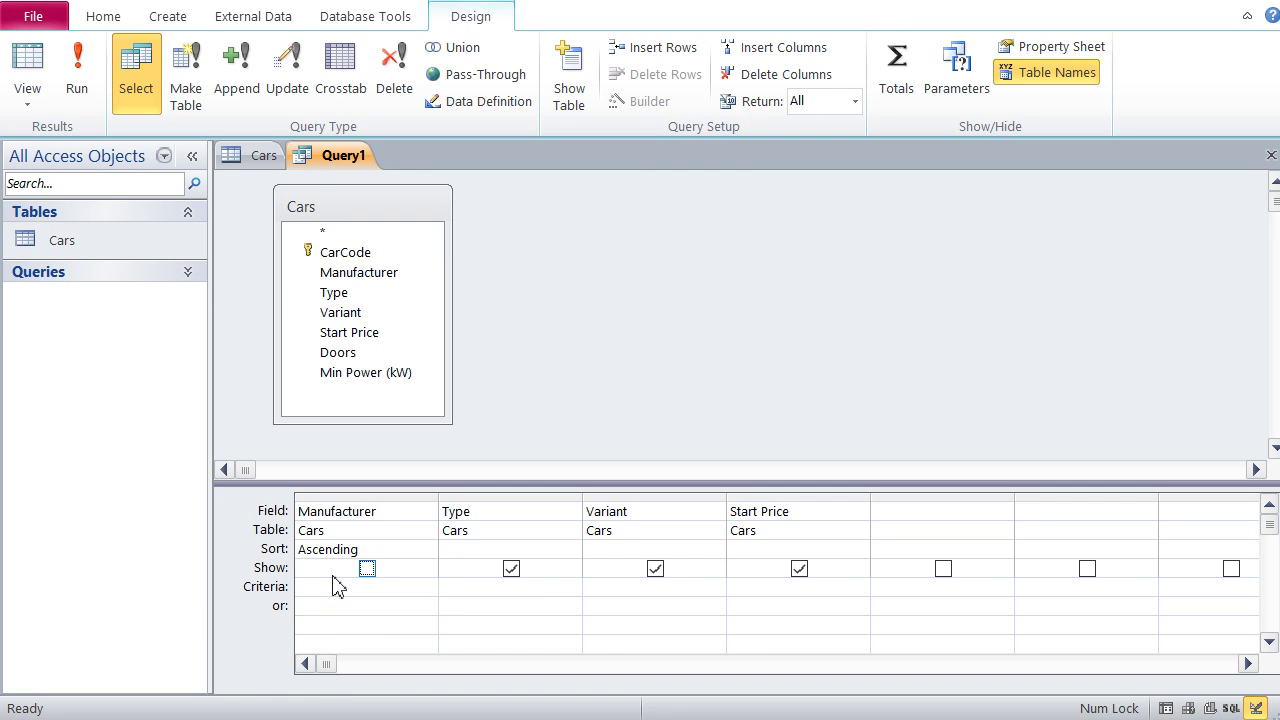
pyautogui.click(500, 552)
pyautogui.click(570, 549)
pyautogui.click(541, 587)
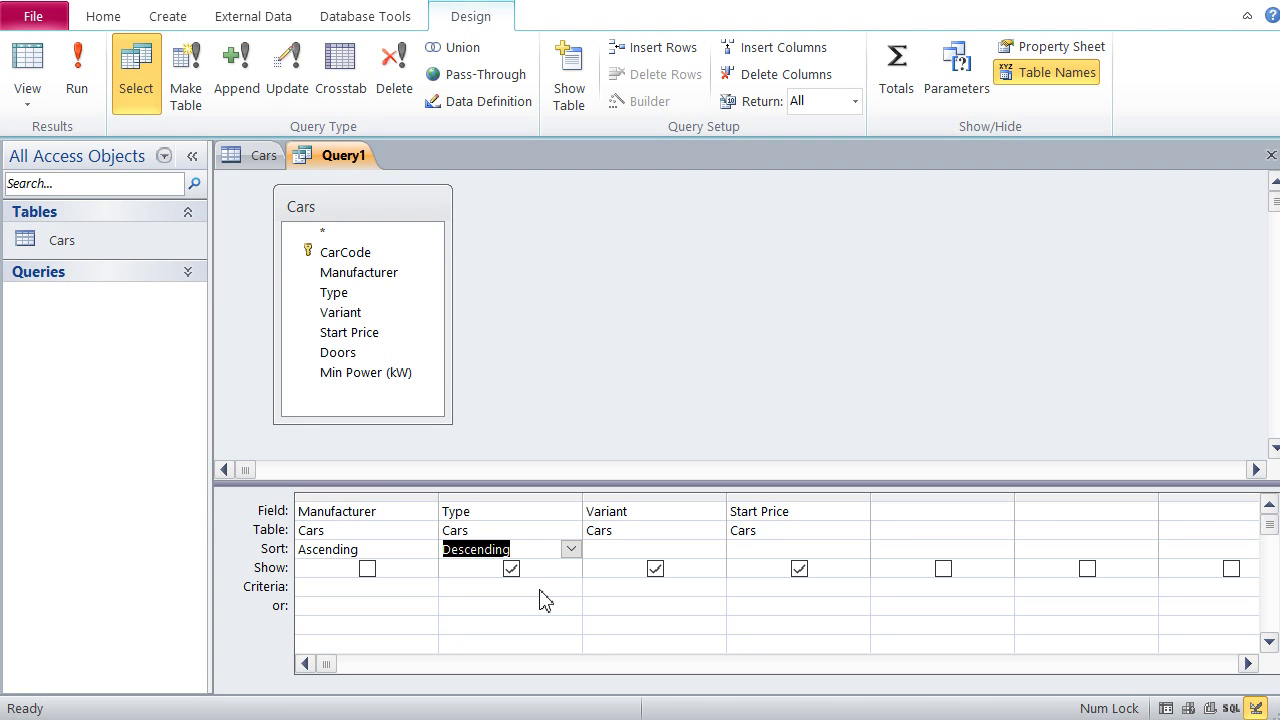
# Preview the query's datasheet and turn the display of the Manufacturer field back on in the query grid
pyautogui.click(27, 65)
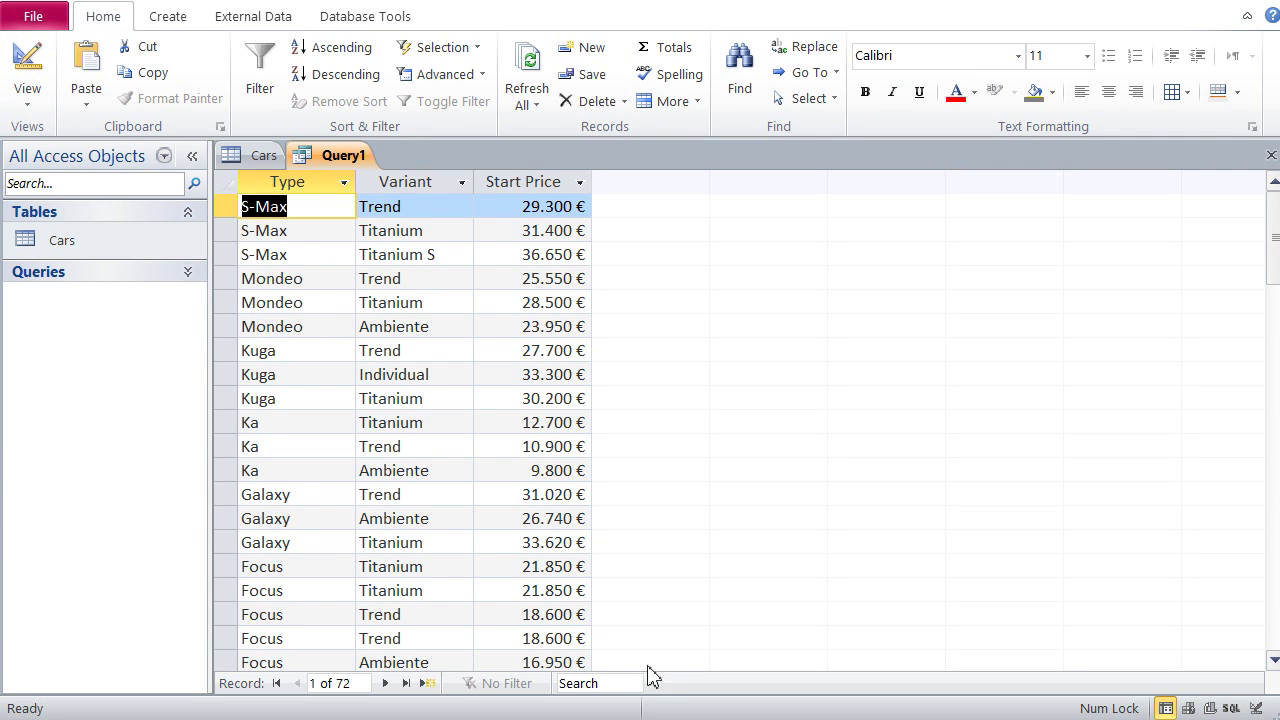
pyautogui.click(620, 686)
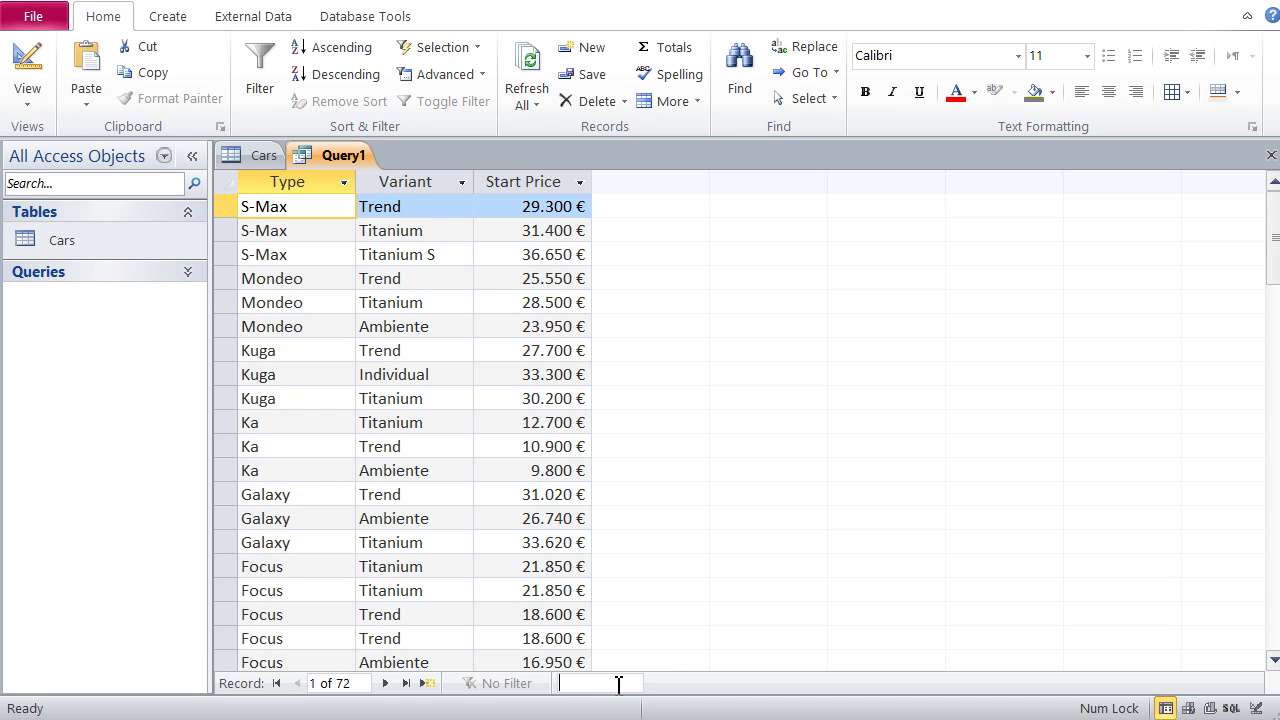
pyautogui.click(705, 582)
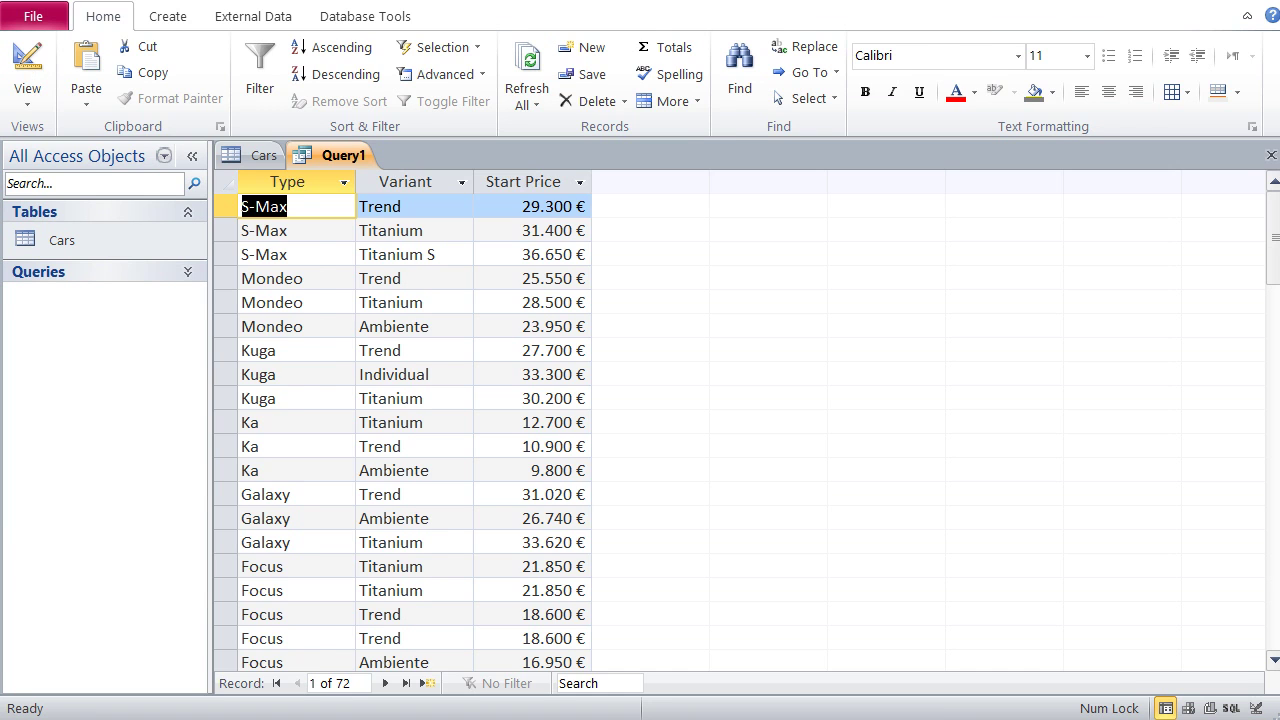
pyautogui.click(28, 62)
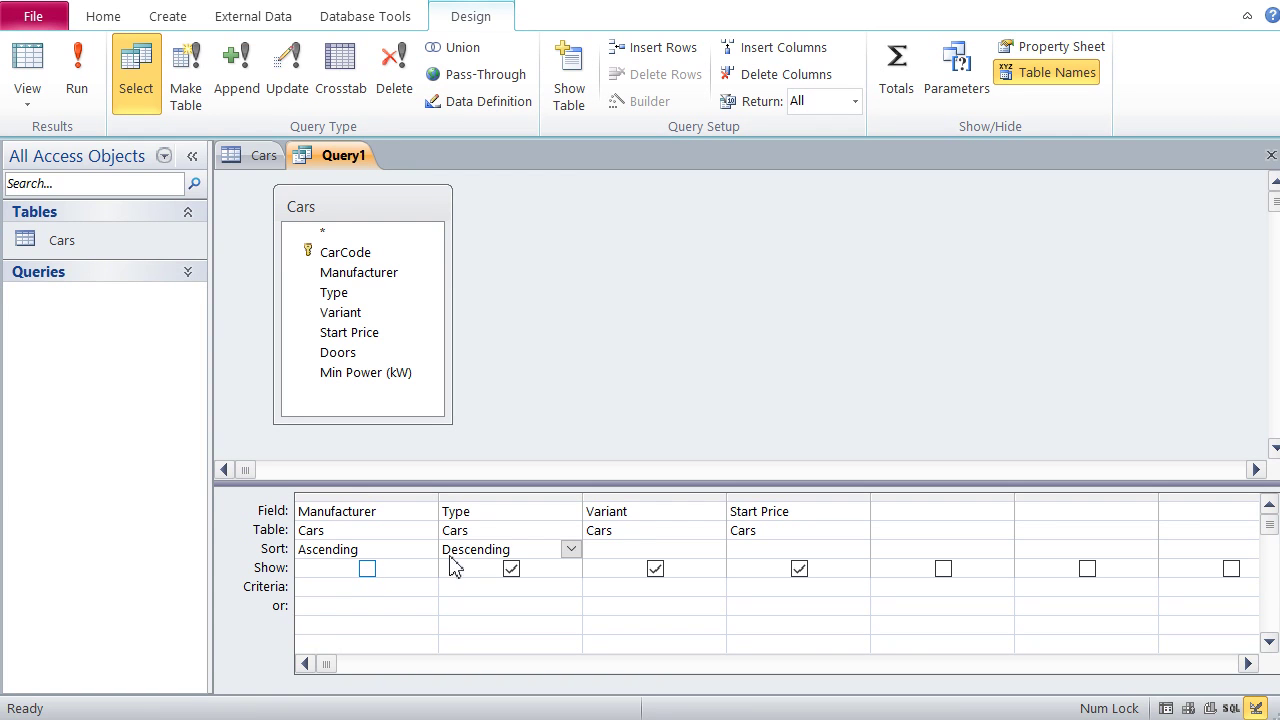
pyautogui.click(369, 579)
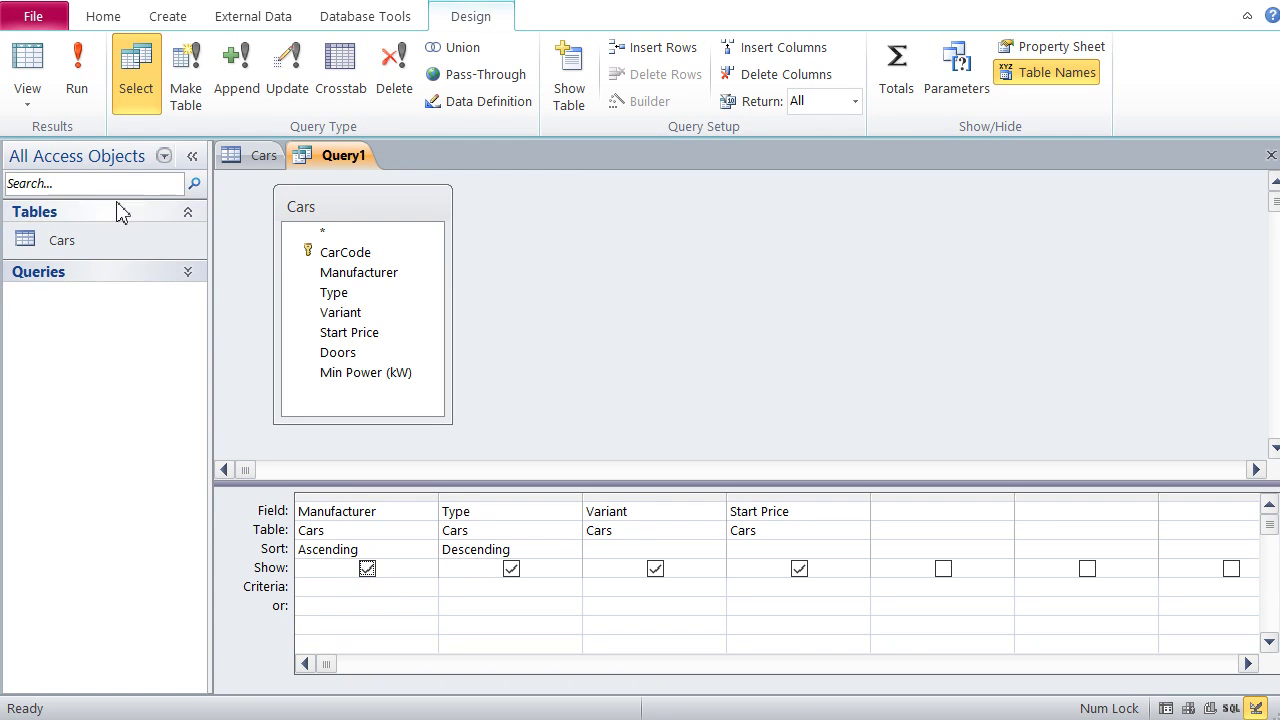
# Examine how the records are ordered by Manufacturer and Type in the datasheet, and return to Design View
pyautogui.click(28, 60)
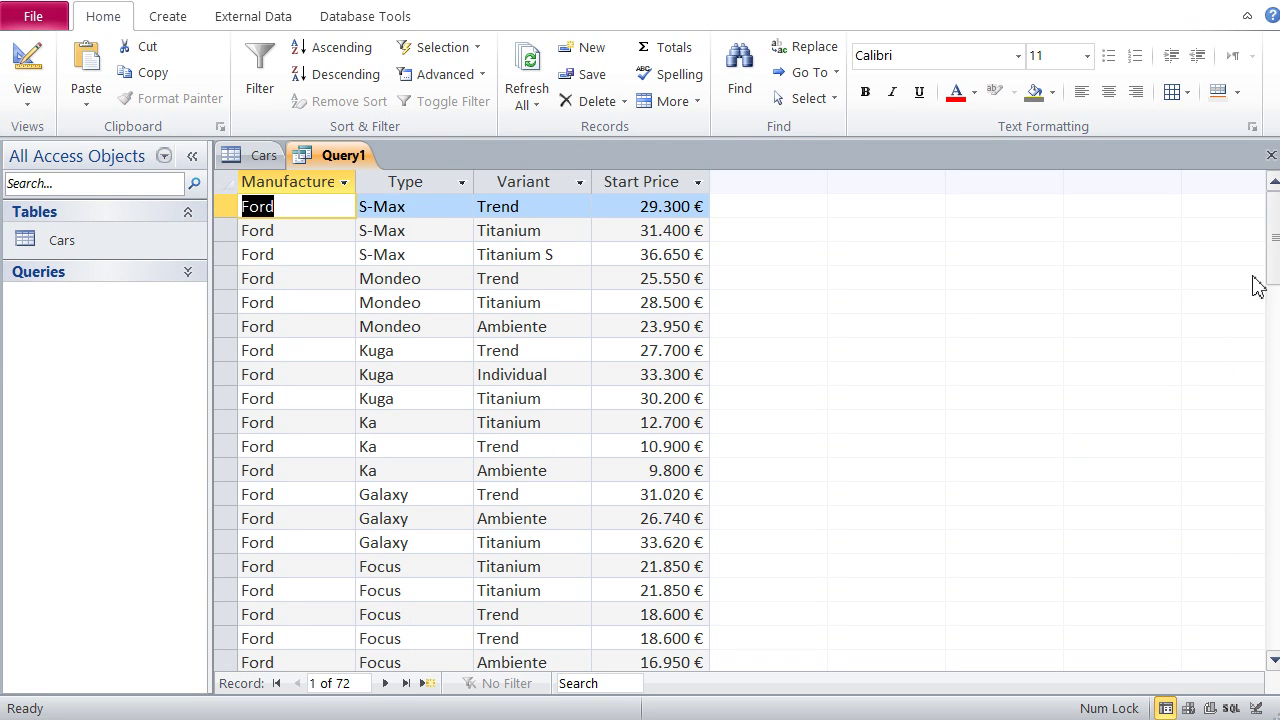
pyautogui.scroll(-8, 460, 420)
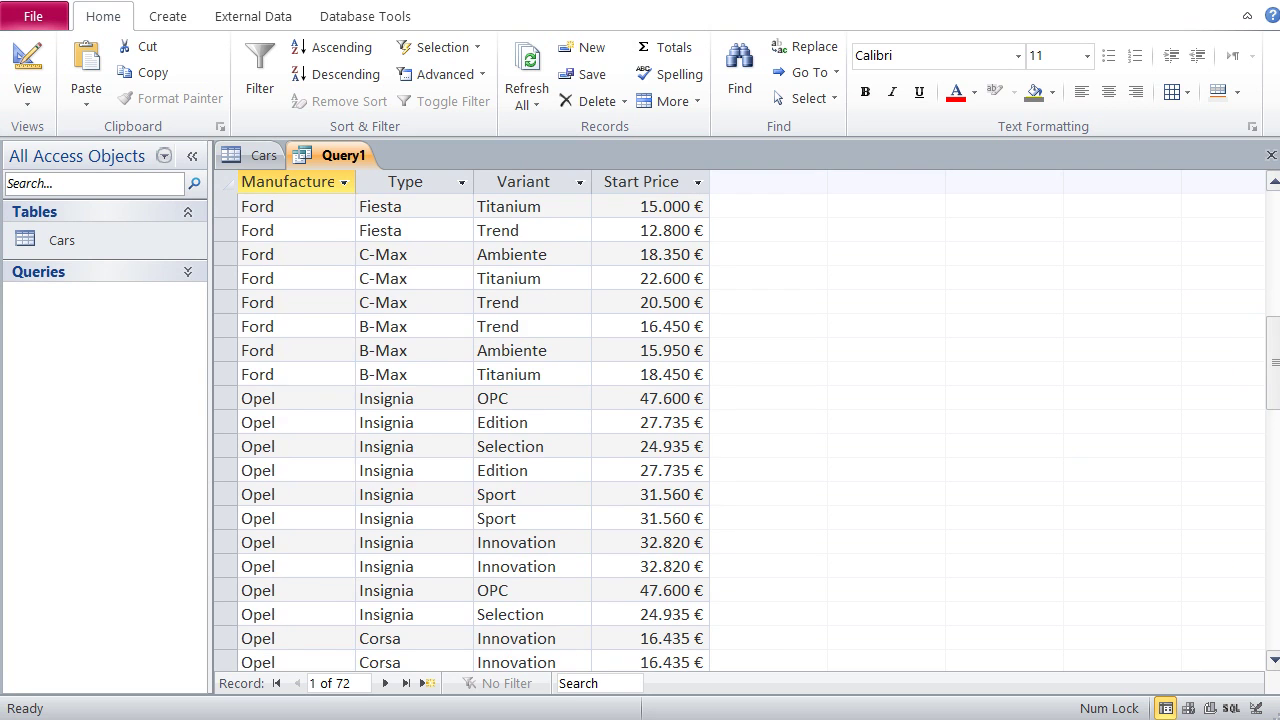
pyautogui.moveTo(1272, 362); pyautogui.dragTo(1272, 230)
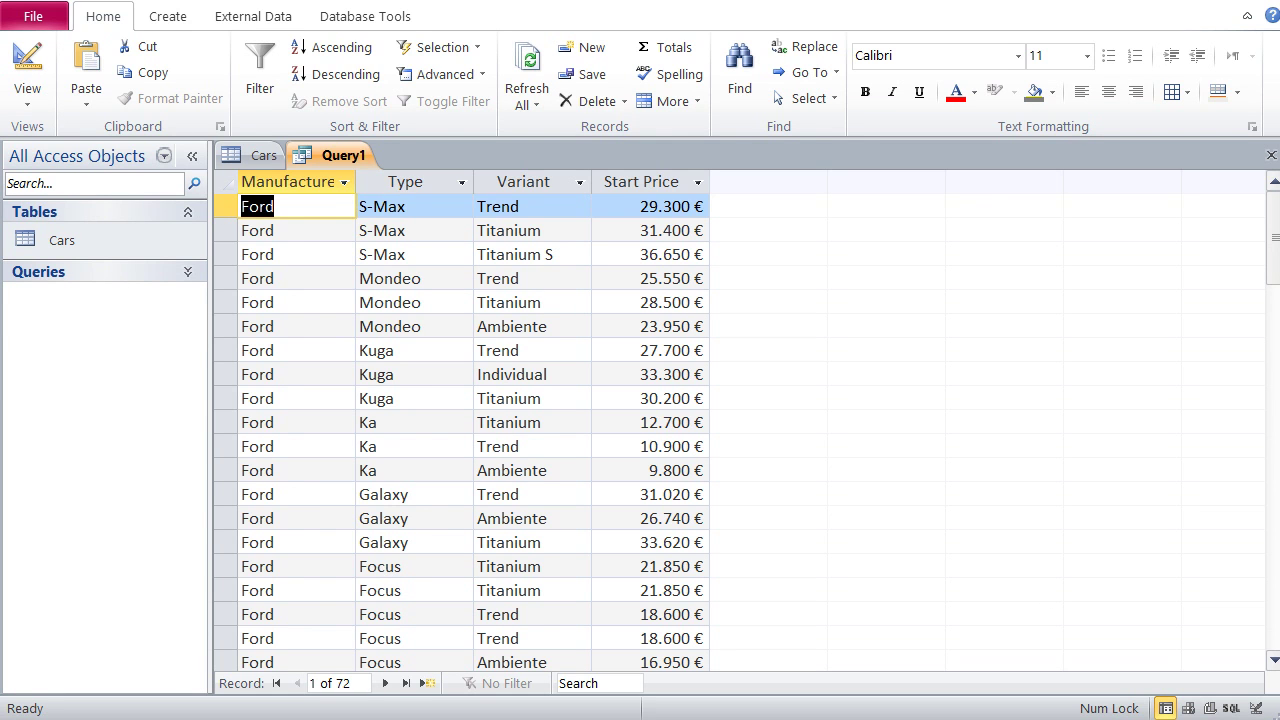
pyautogui.hotkey('ctrl', '.')
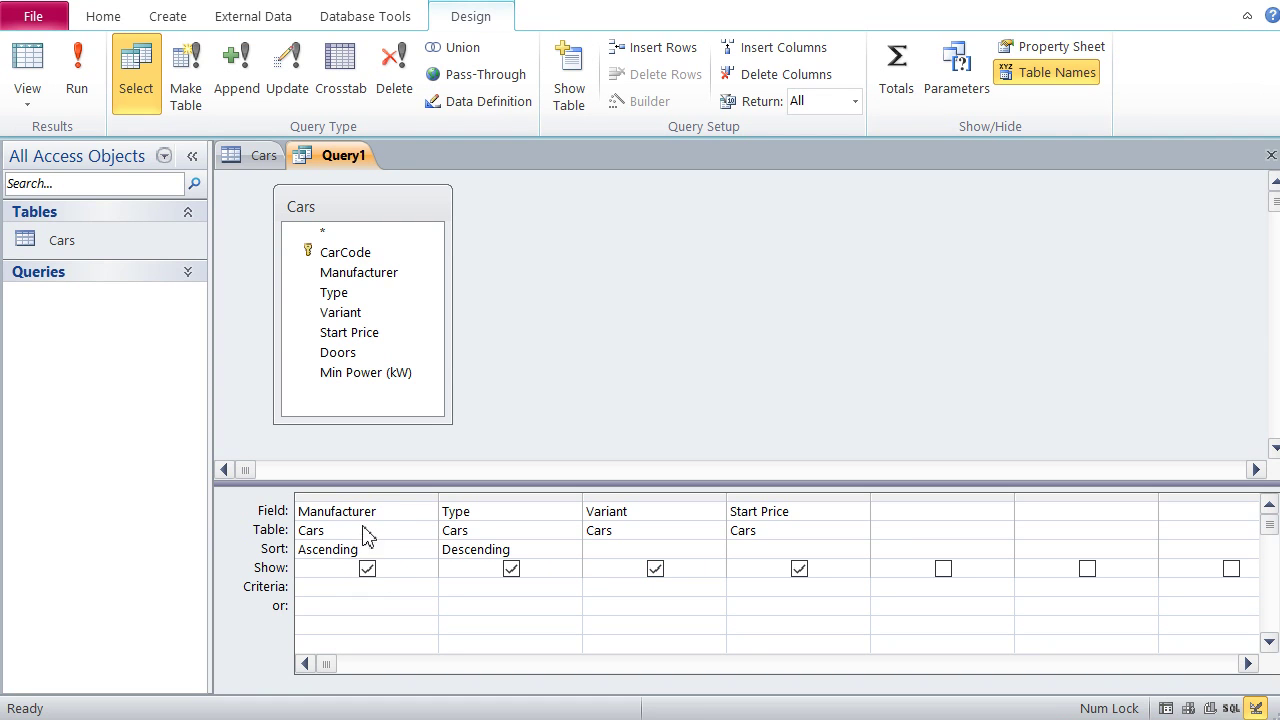
# Move the Type column in front of Manufacturer in the query grid and preview the resulting datasheet
pyautogui.click(367, 569)
pyautogui.click(367, 566)
pyautogui.click(491, 501)
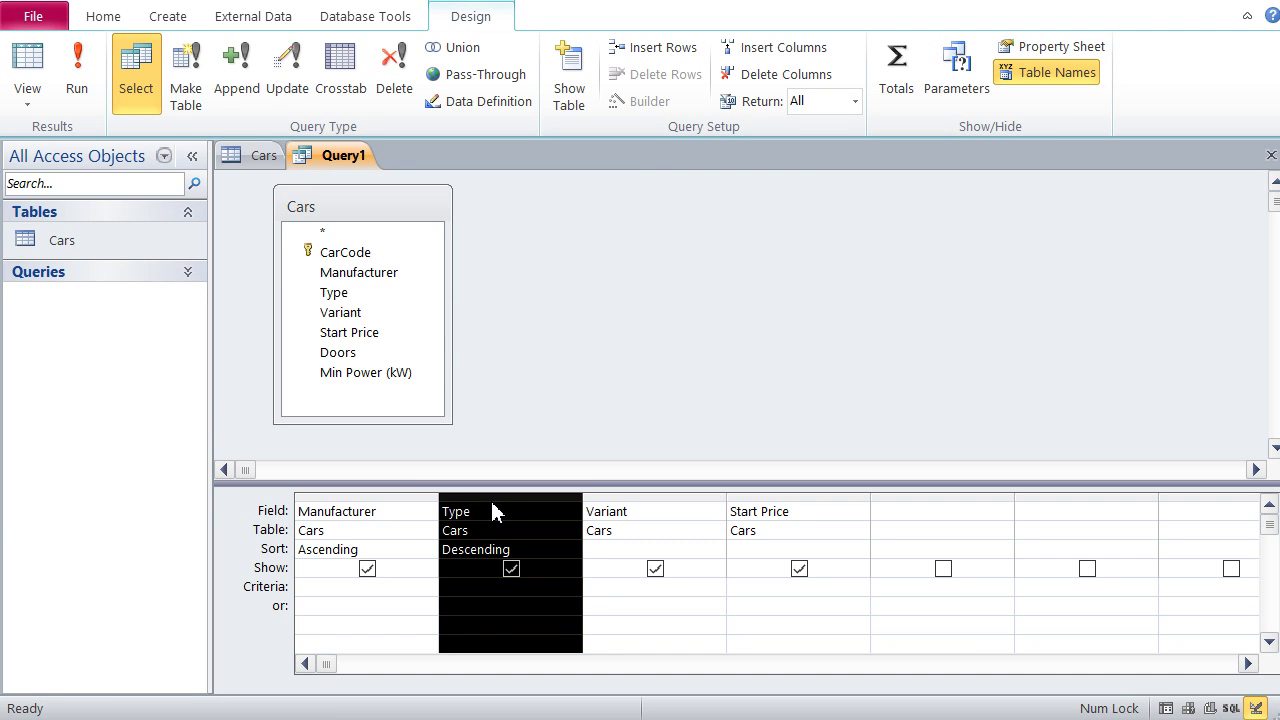
pyautogui.moveTo(491, 501); pyautogui.dragTo(378, 504)
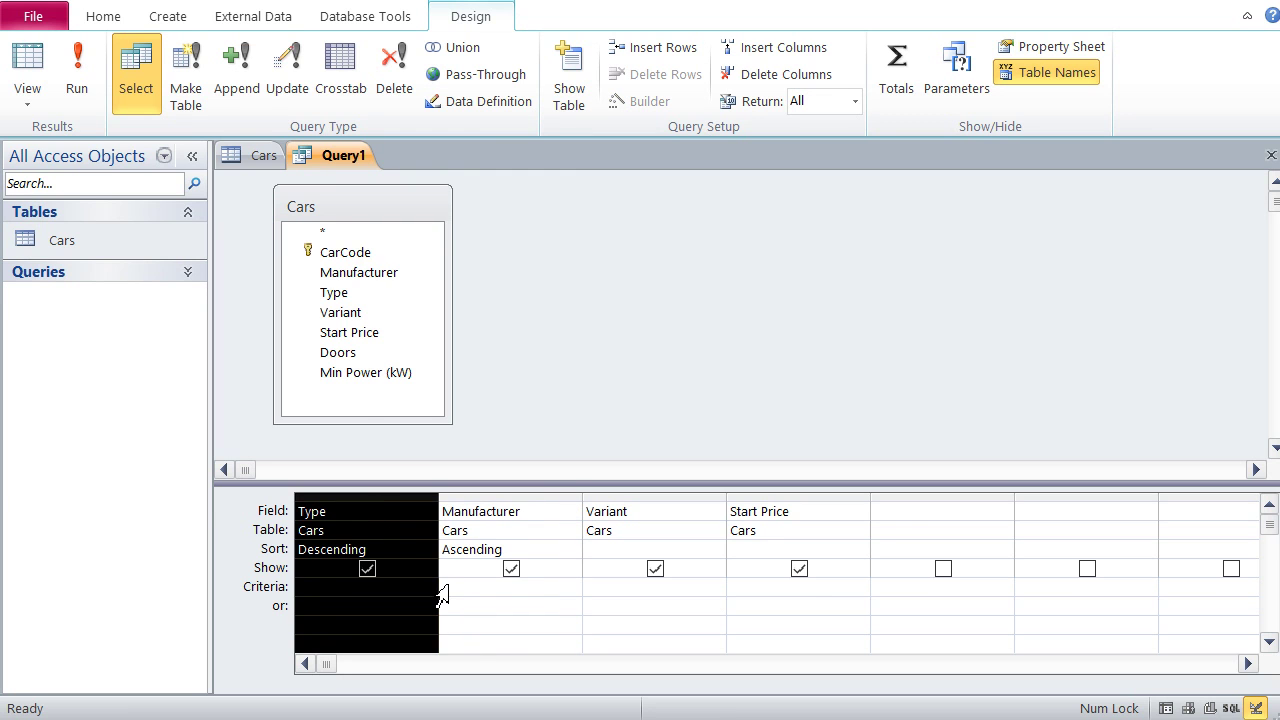
pyautogui.click(460, 589)
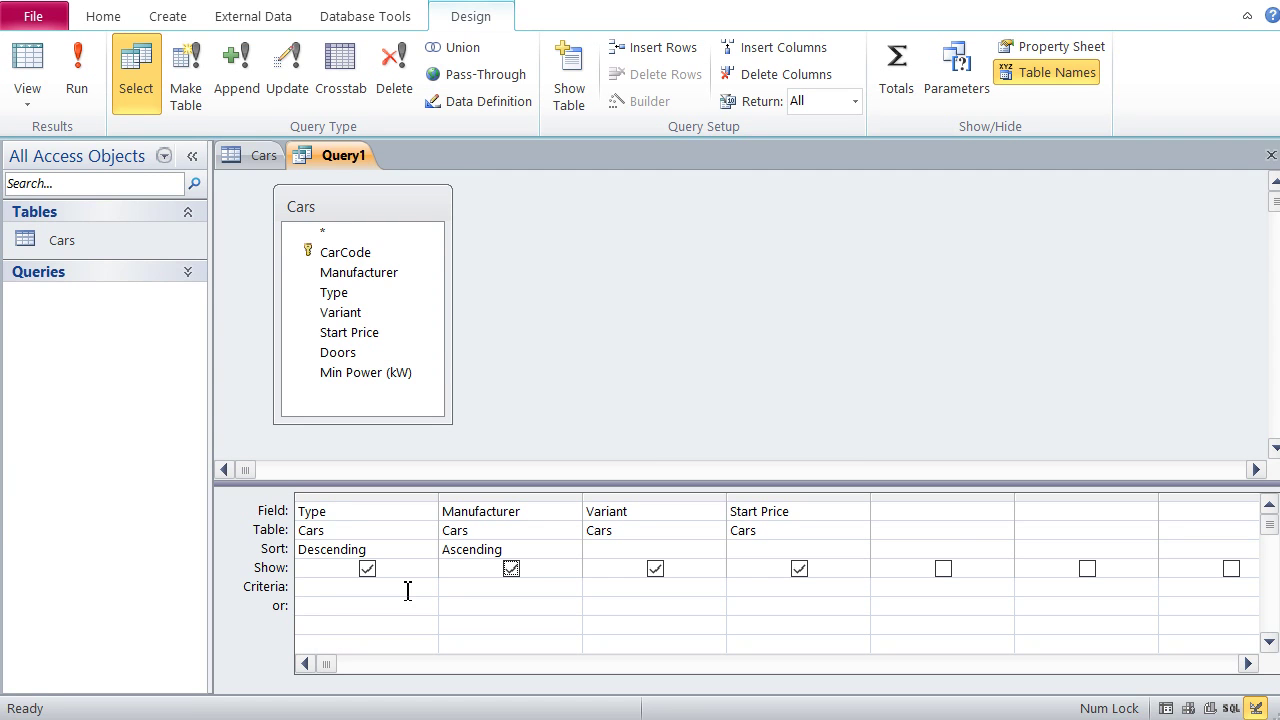
pyautogui.click(28, 70)
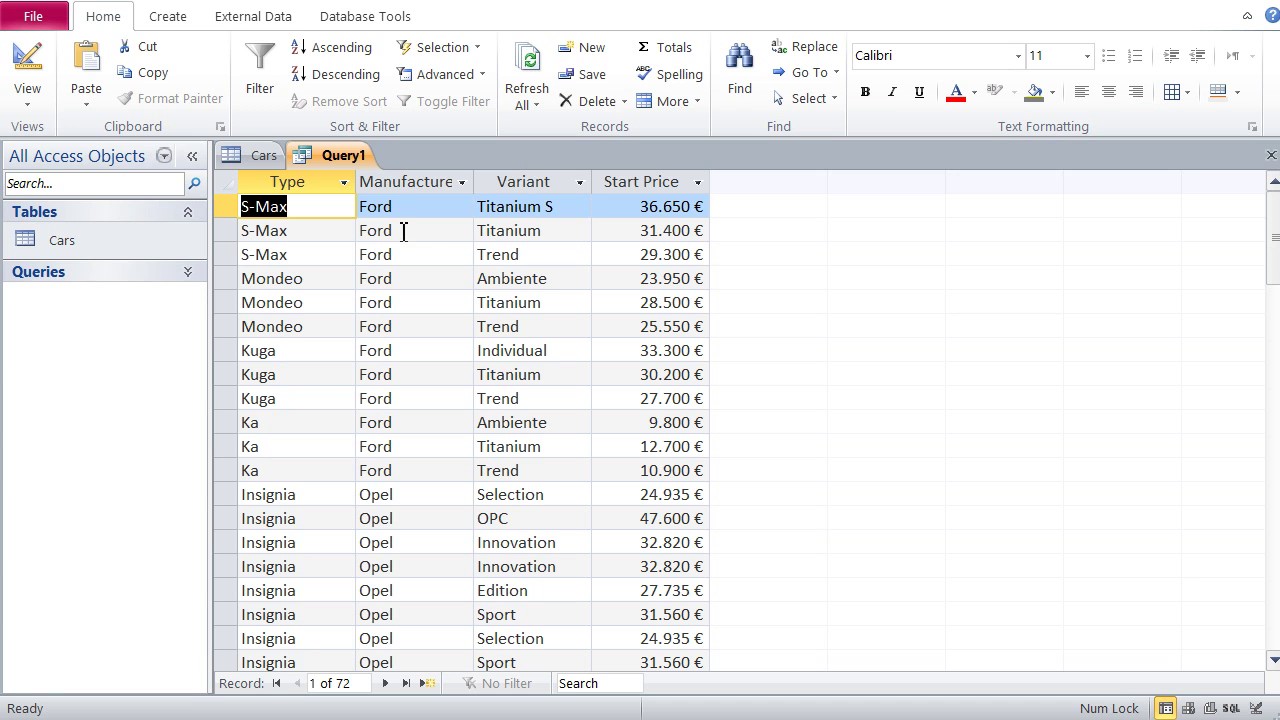
pyautogui.click(28, 80)
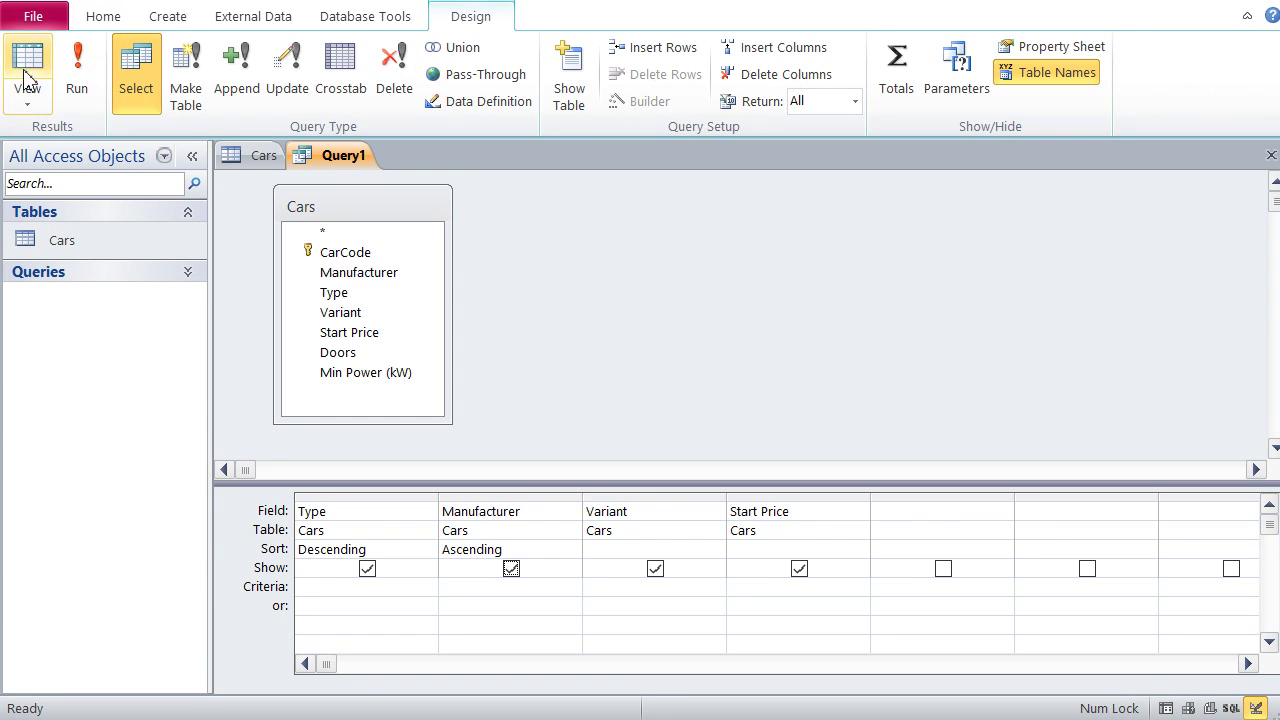
# Move the Start Price column to the front of the query grid and sort it Descending
pyautogui.click(349, 497)
pyautogui.click(791, 498)
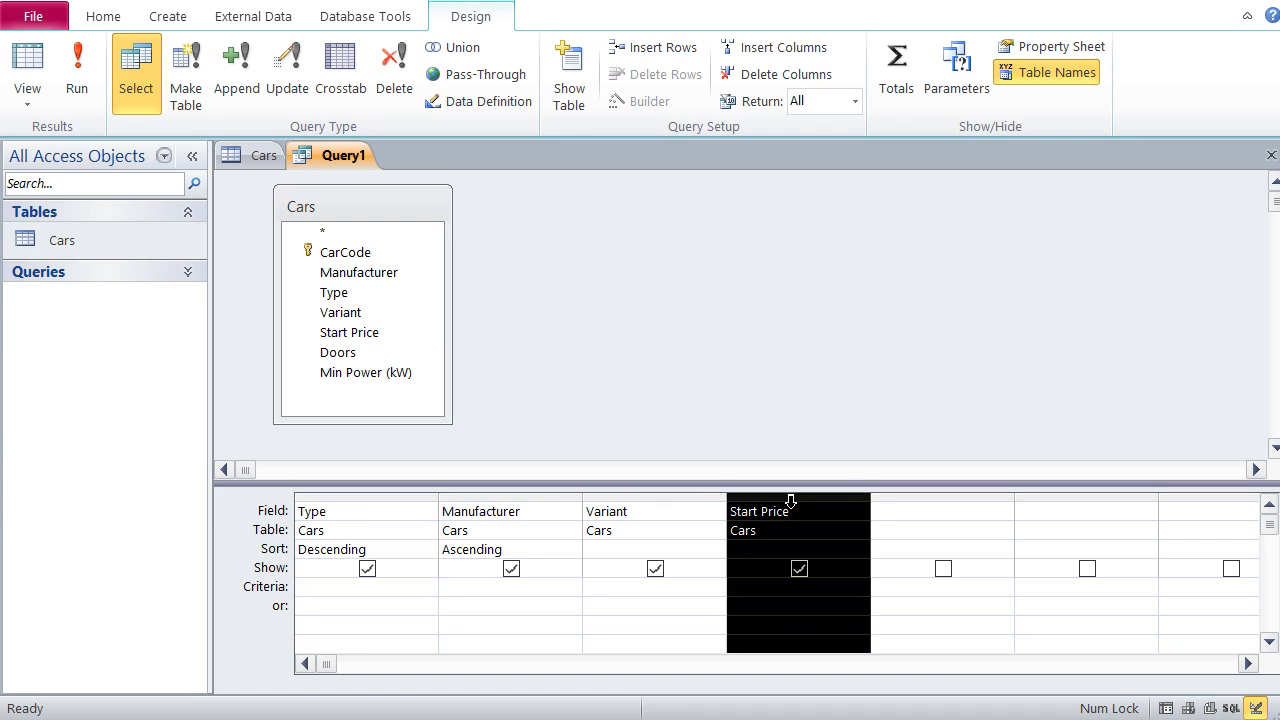
pyautogui.moveTo(791, 505); pyautogui.dragTo(392, 512)
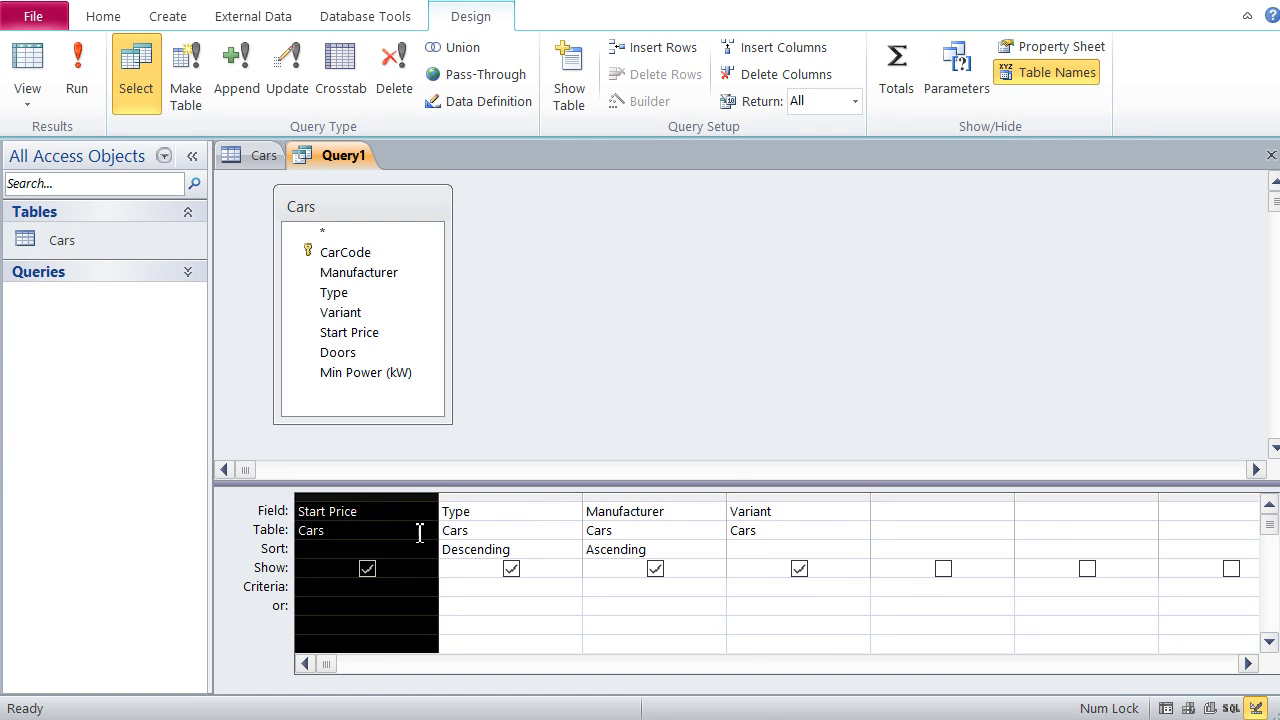
pyautogui.click(423, 549)
pyautogui.click(427, 551)
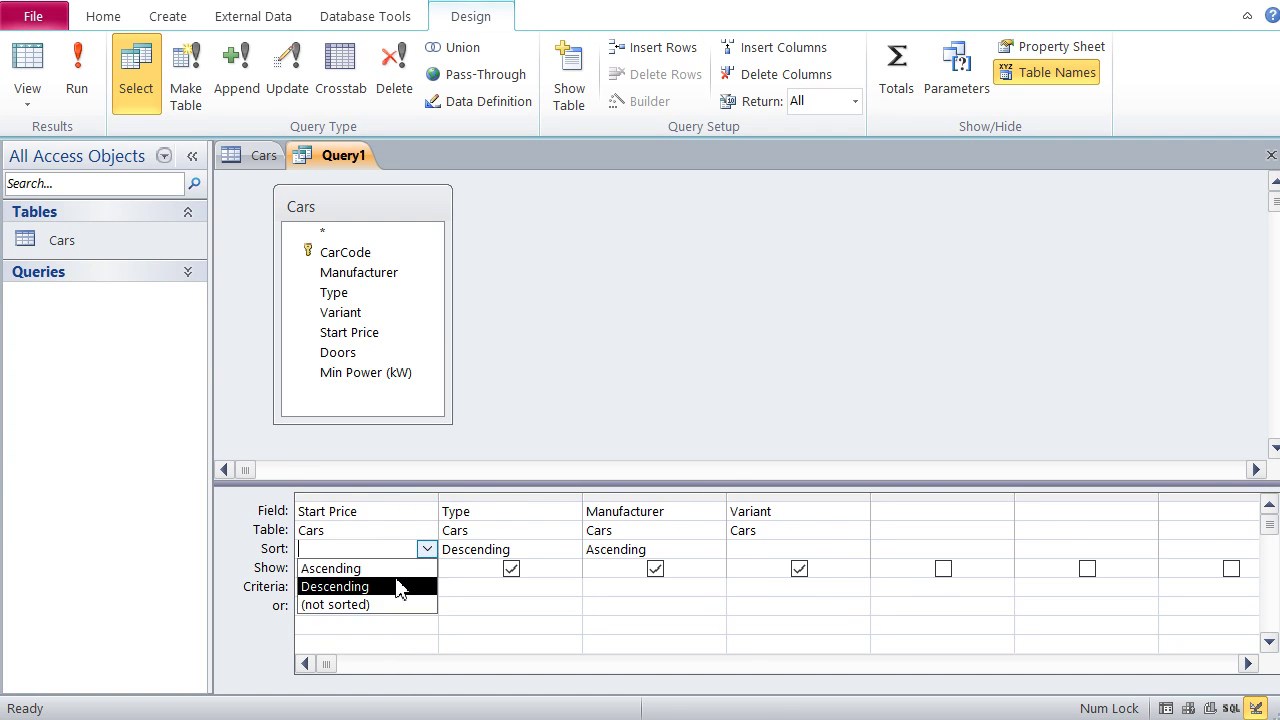
pyautogui.click(397, 586)
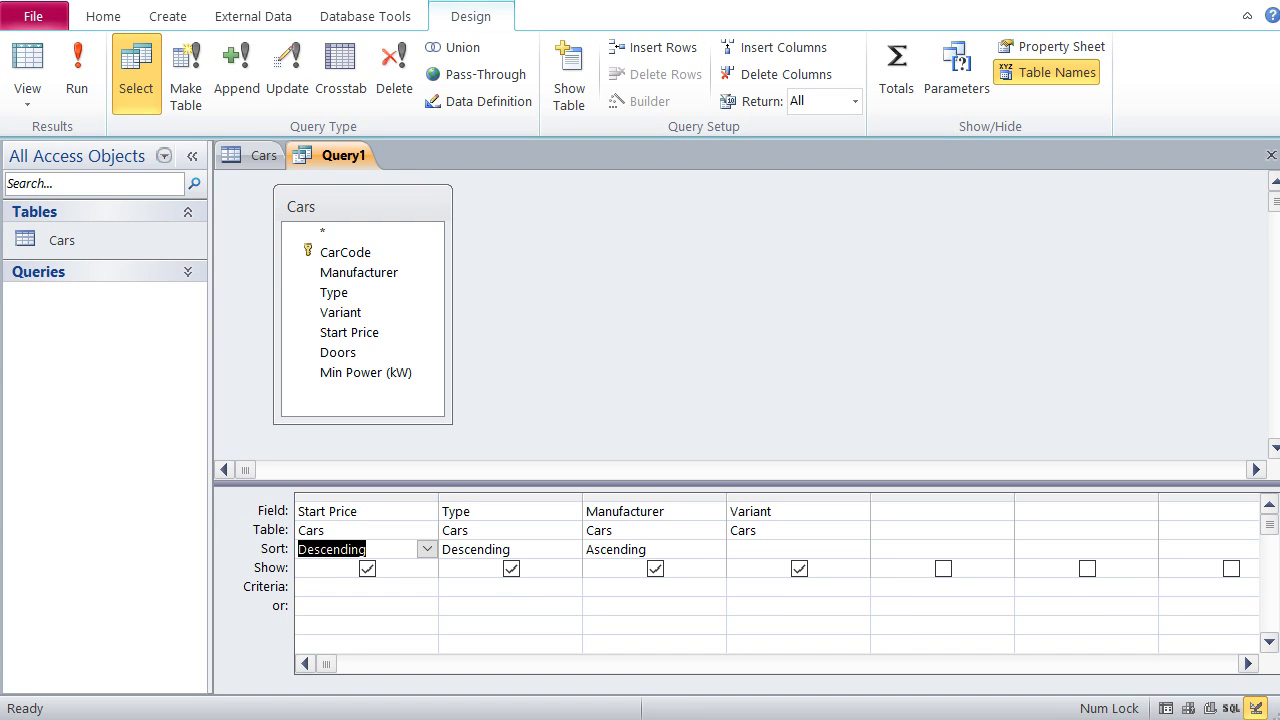
# Set the sort option of the Manufacturer column to (not sorted)
pyautogui.press('Tab')
pyautogui.press('Tab')
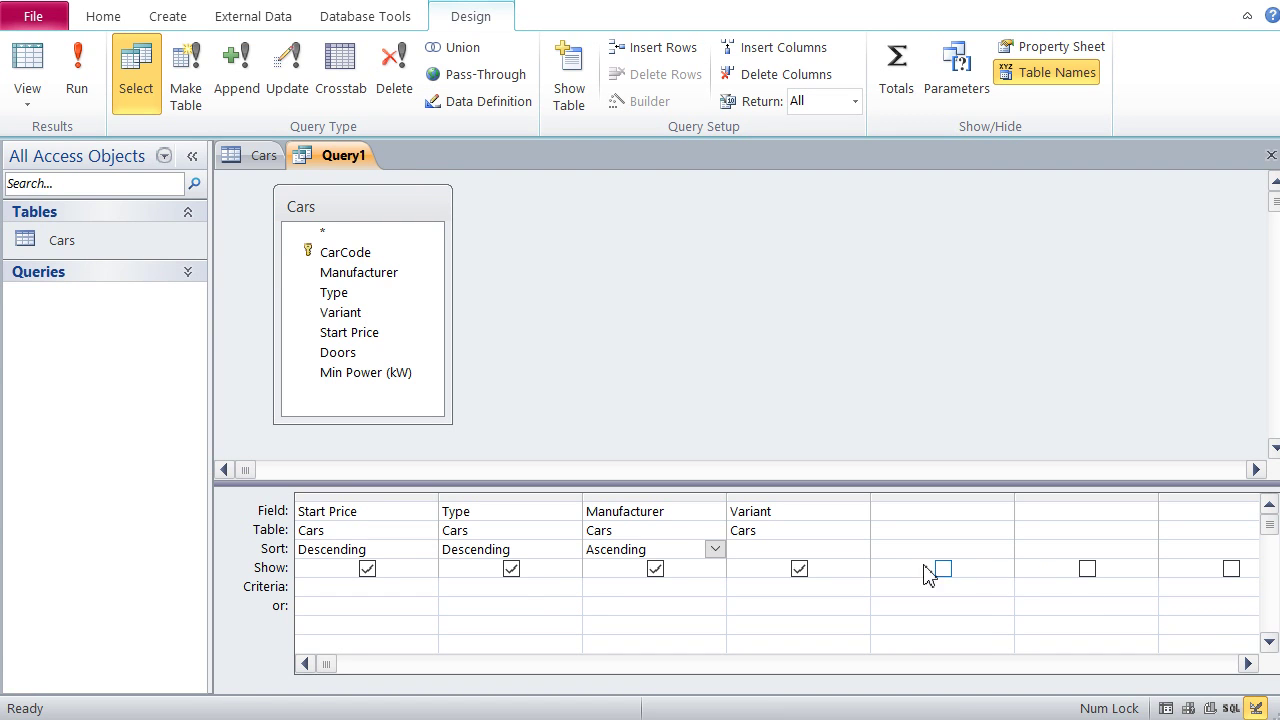
pyautogui.click(716, 550)
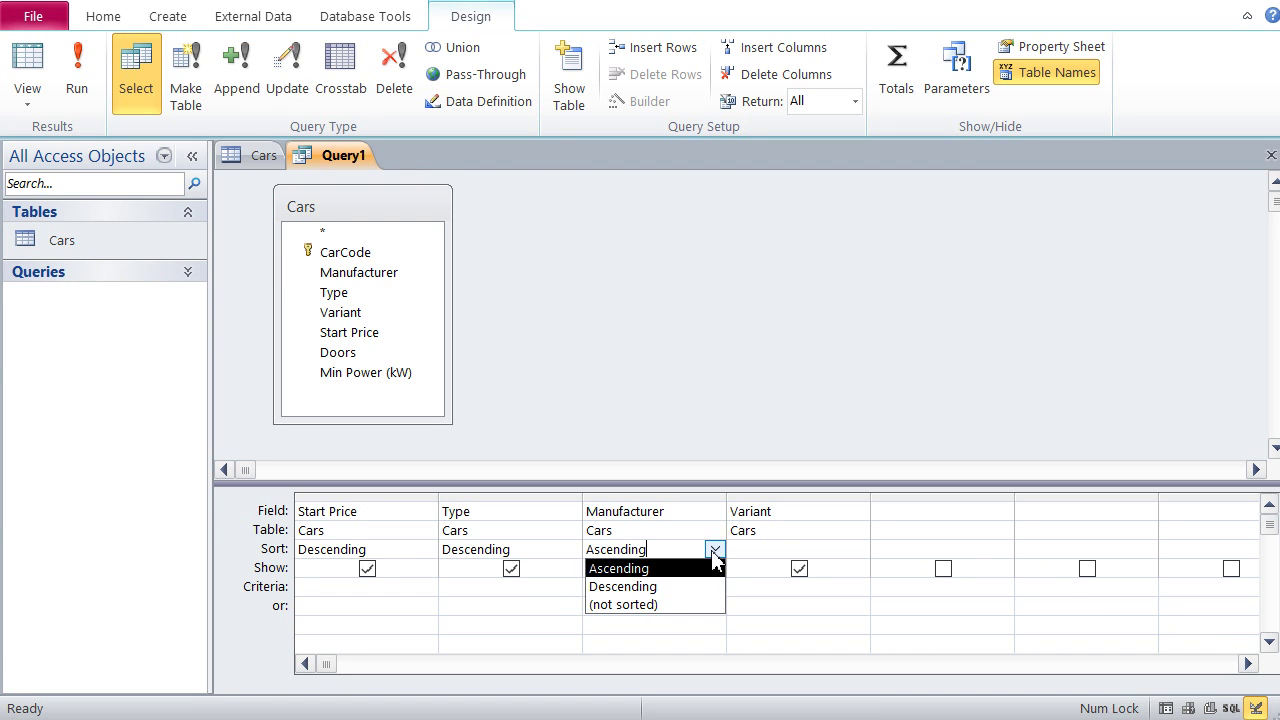
pyautogui.click(670, 610)
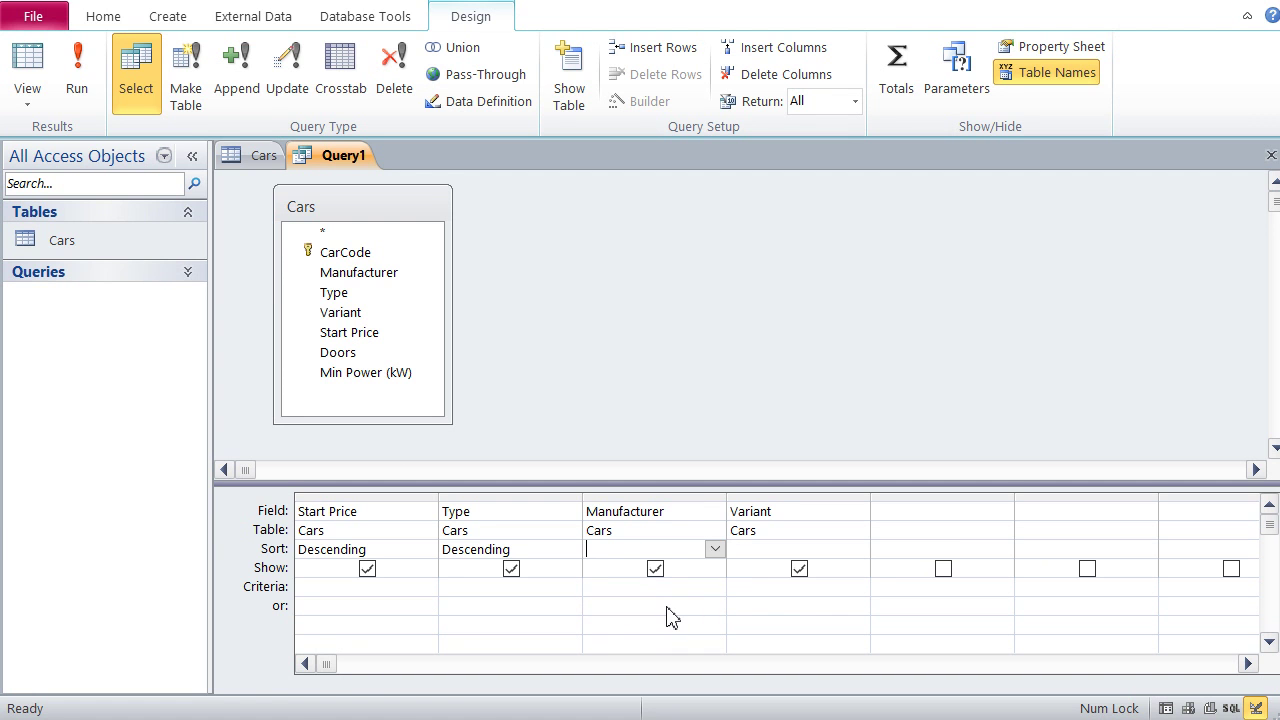
# Examine how the datasheet records are ordered by Start Price and Type, and return to Design View
pyautogui.click(27, 75)
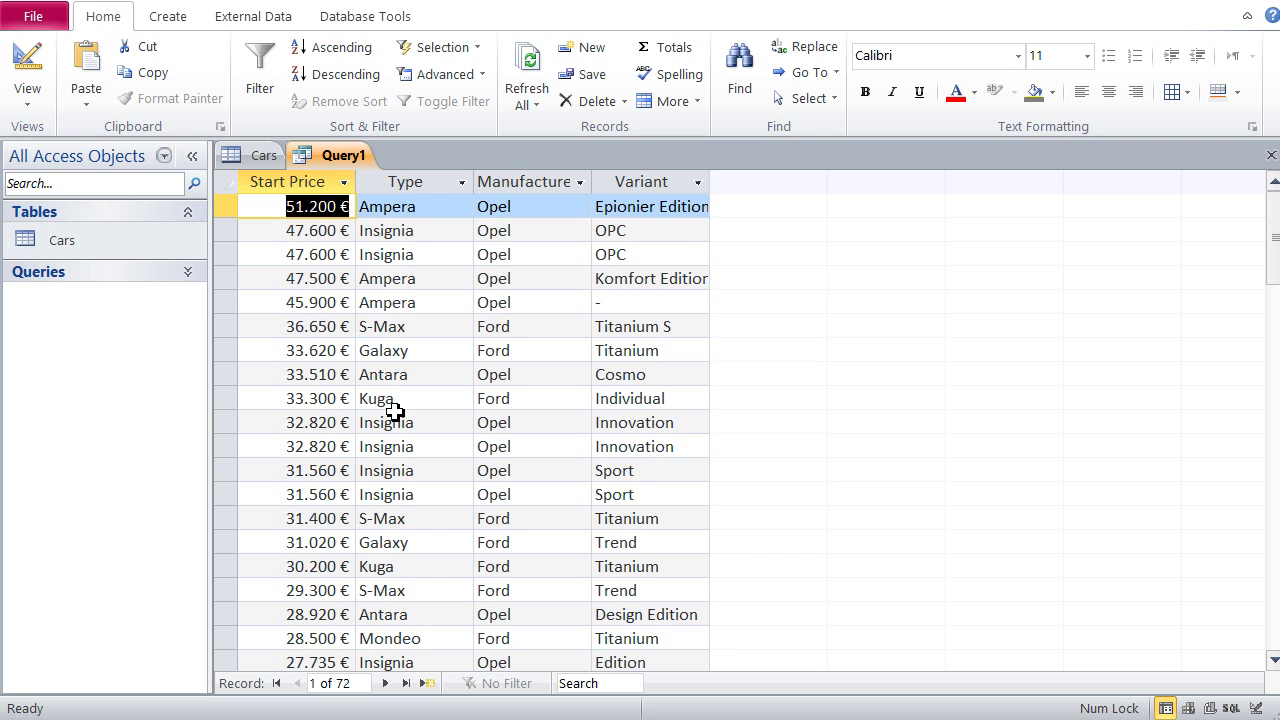
pyautogui.scroll(-2, 395, 412)
pyautogui.scroll(2, 395, 412)
pyautogui.click(30, 80)
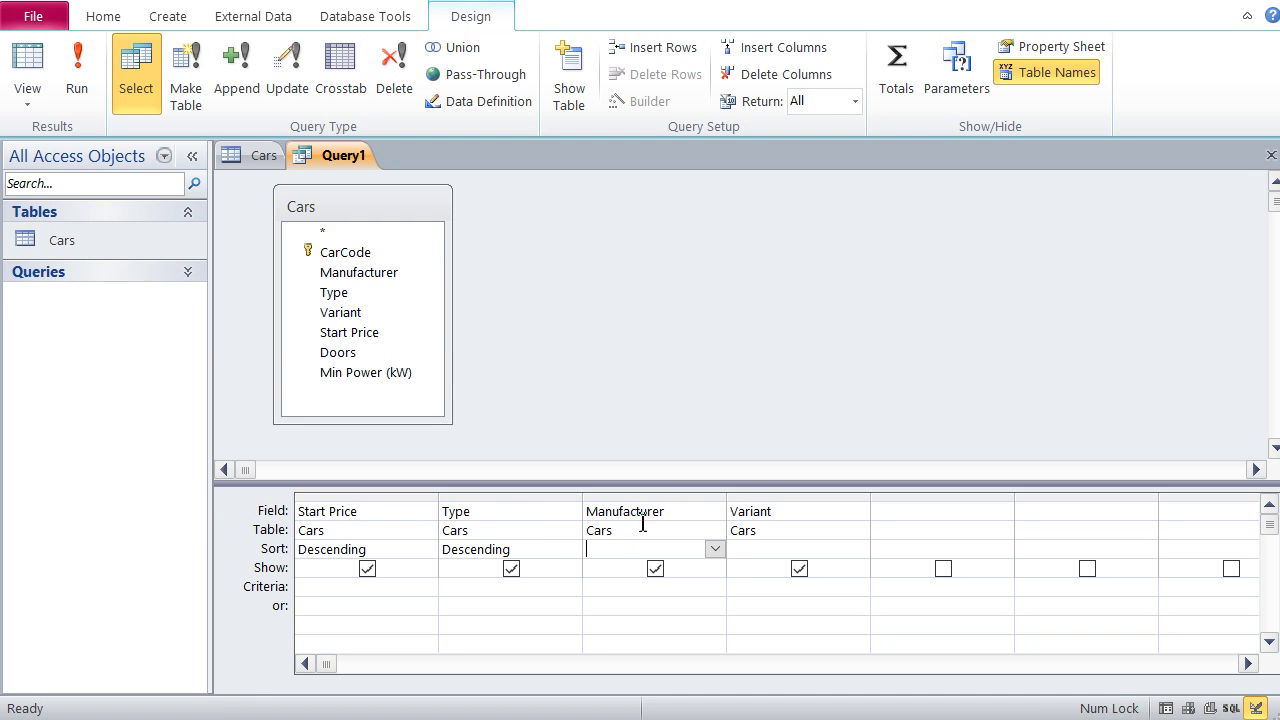
# Reorder the query grid by moving Type behind Manufacturer and Start Price behind Variant
pyautogui.click(482, 498)
pyautogui.moveTo(481, 510); pyautogui.dragTo(738, 519)
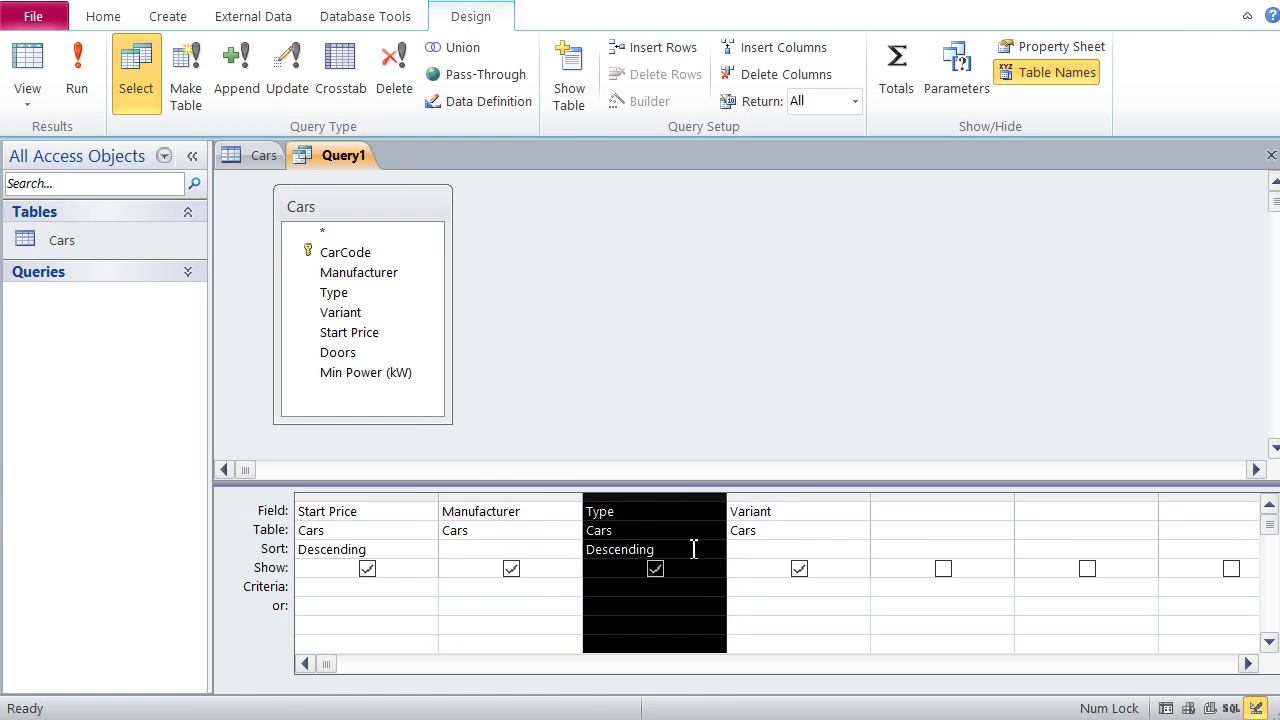
pyautogui.click(348, 498)
pyautogui.moveTo(346, 500); pyautogui.dragTo(926, 511)
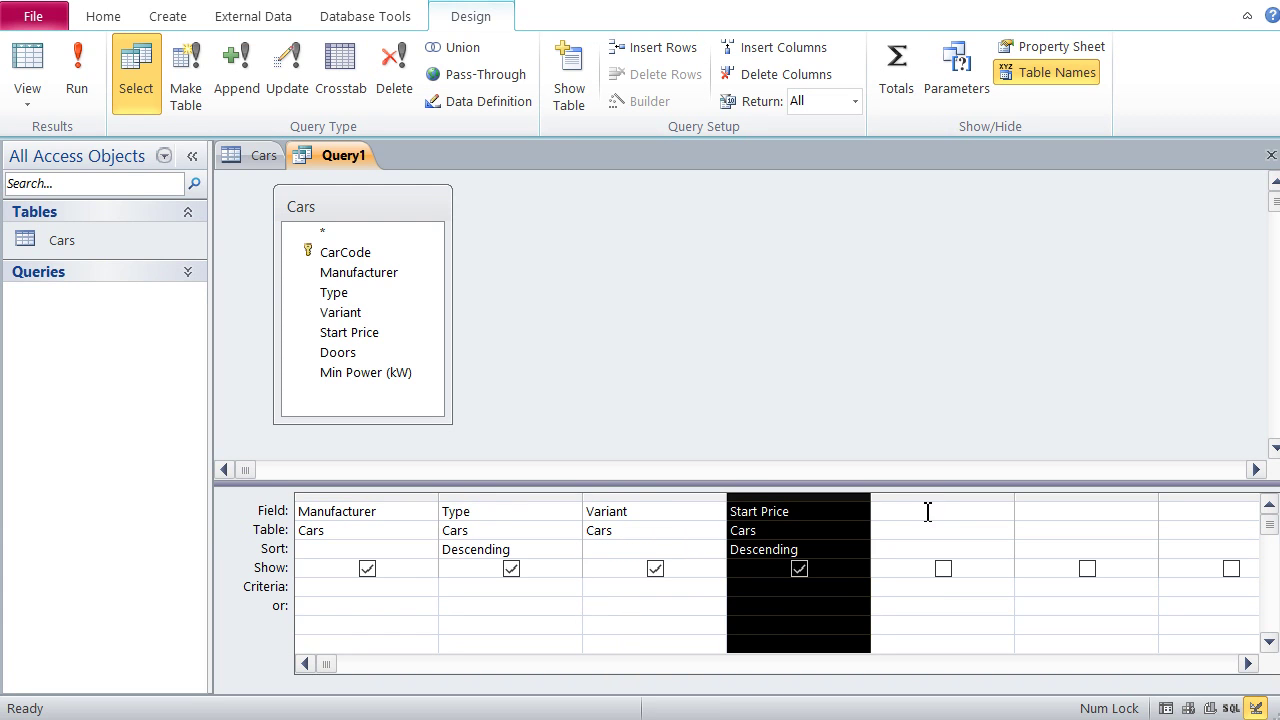
pyautogui.click(623, 604)
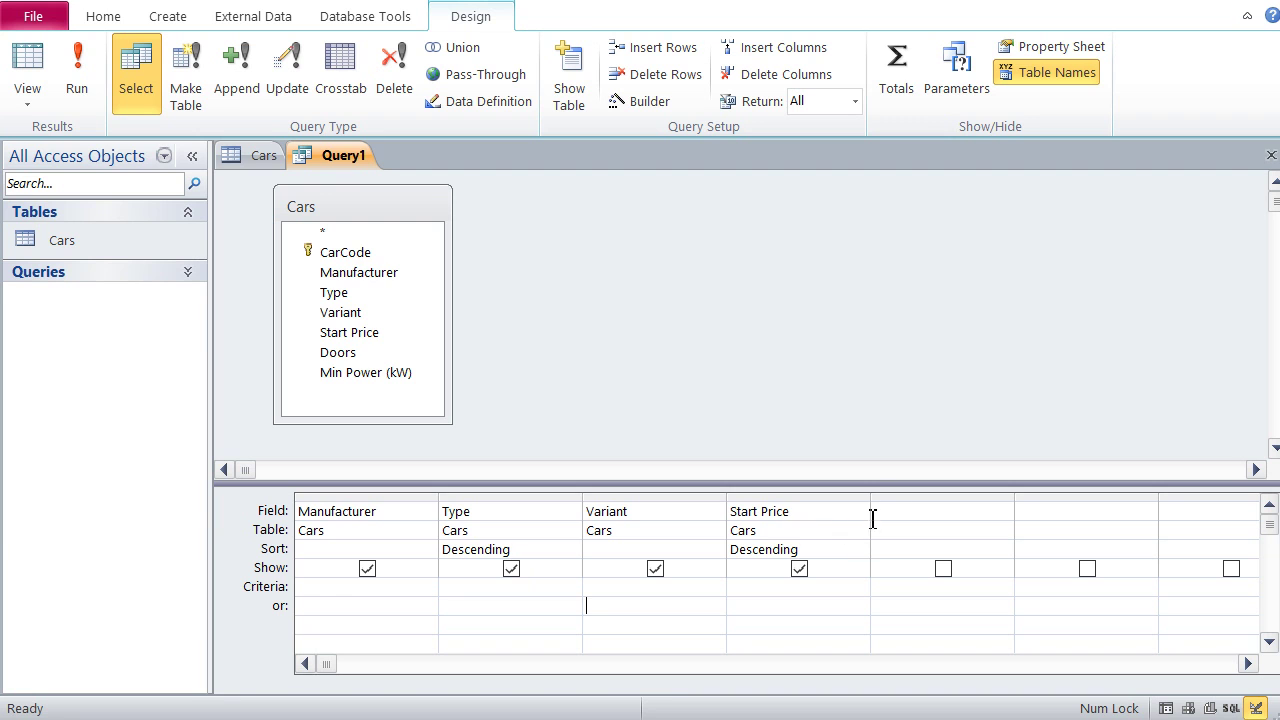
# Insert a second Start Price column at the front of the query grid, hidden from the results and sorted Descending
pyautogui.moveTo(352, 334); pyautogui.dragTo(331, 509)
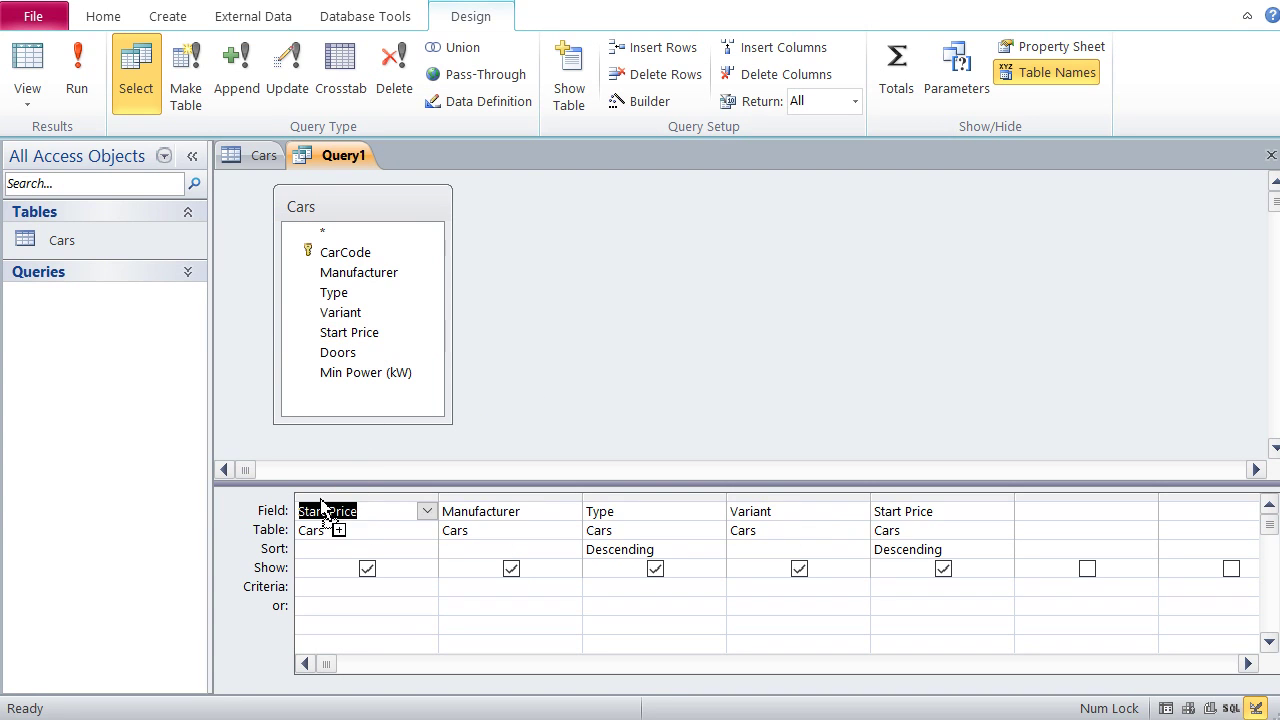
pyautogui.click(367, 568)
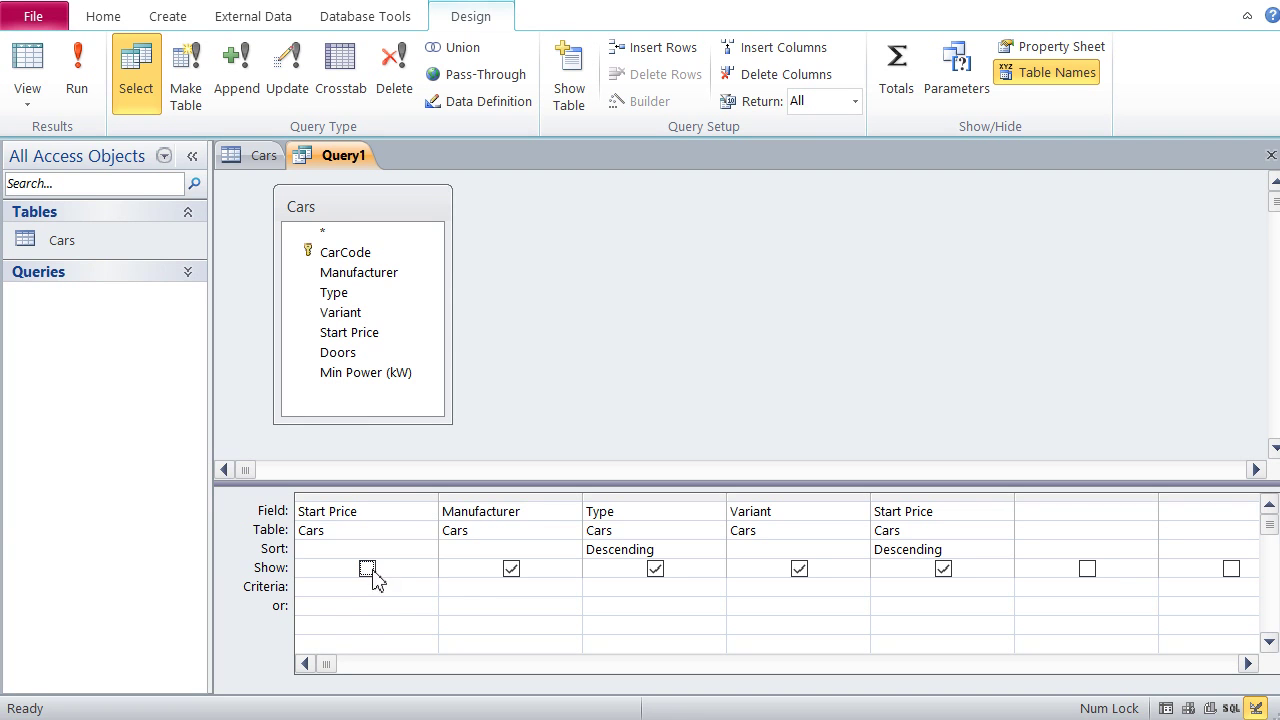
pyautogui.click(371, 551)
pyautogui.click(427, 549)
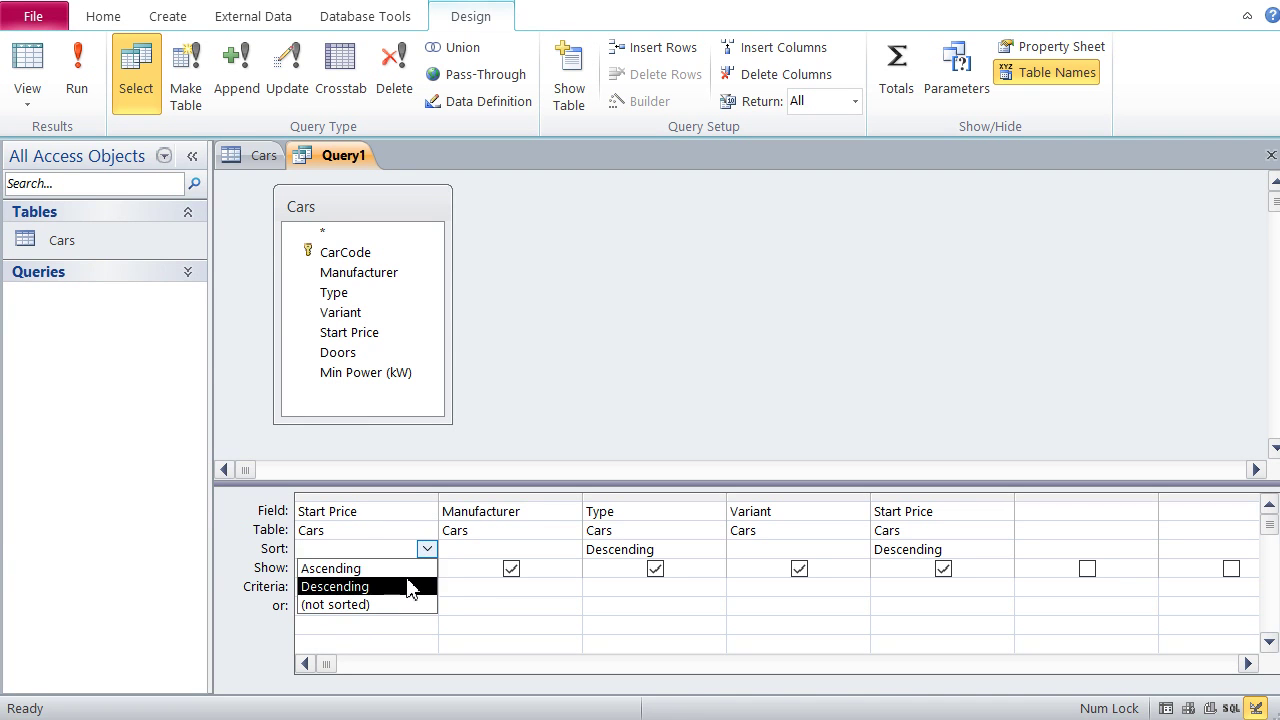
pyautogui.click(413, 587)
# Set the sort option of the Start Price column behind Variant to (not sorted)
pyautogui.click(996, 555)
pyautogui.click(1001, 549)
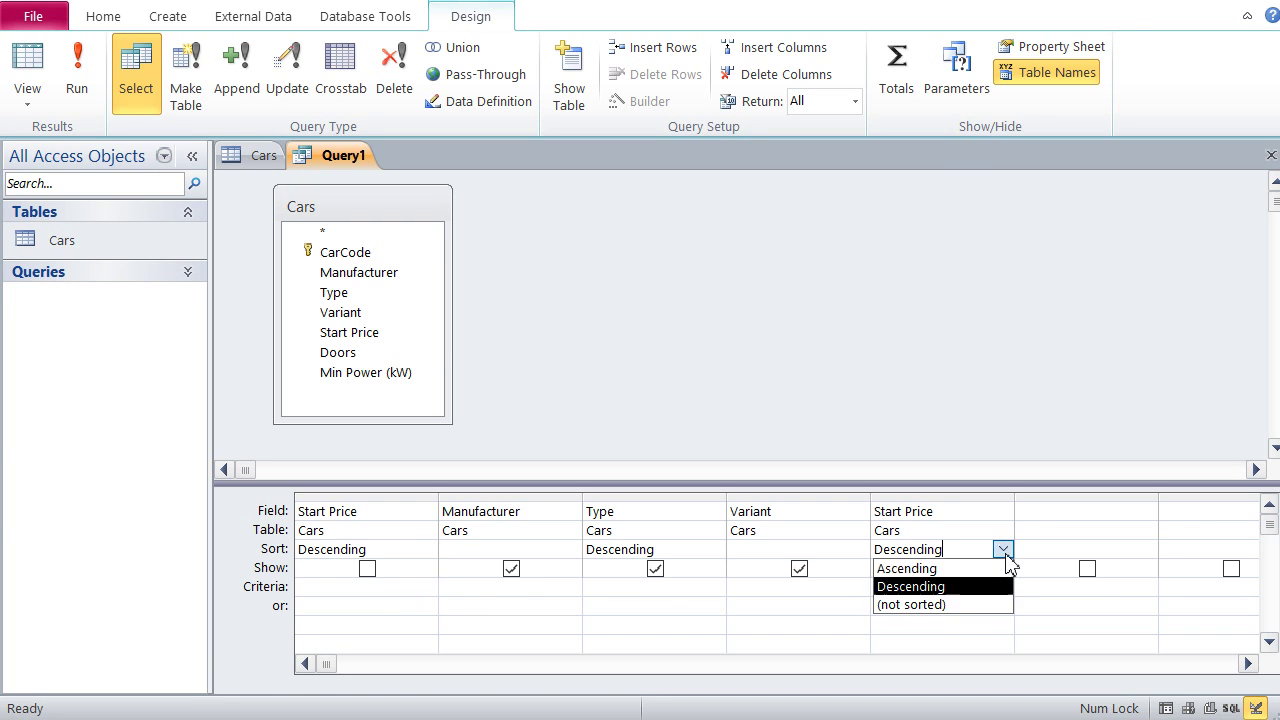
pyautogui.click(946, 610)
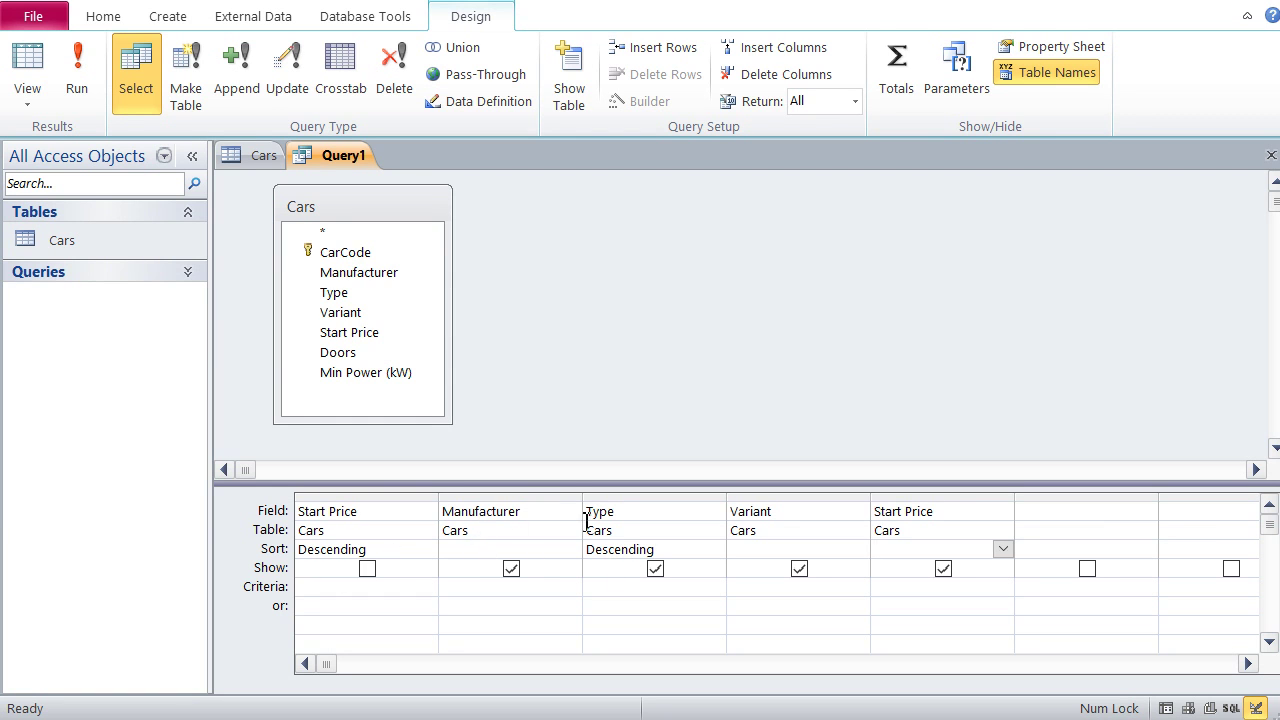
# Check the record order in the datasheet and delete the hidden Start Price column at the front of the query grid
pyautogui.click(40, 75)
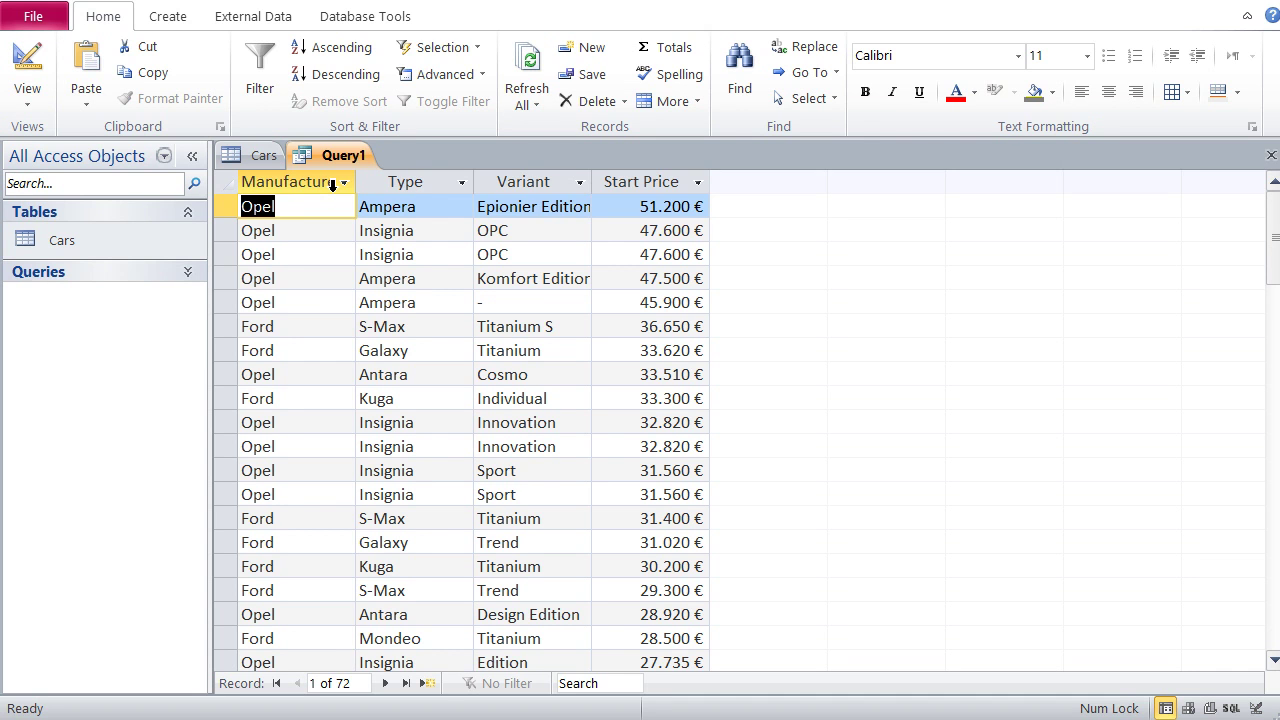
pyautogui.click(27, 80)
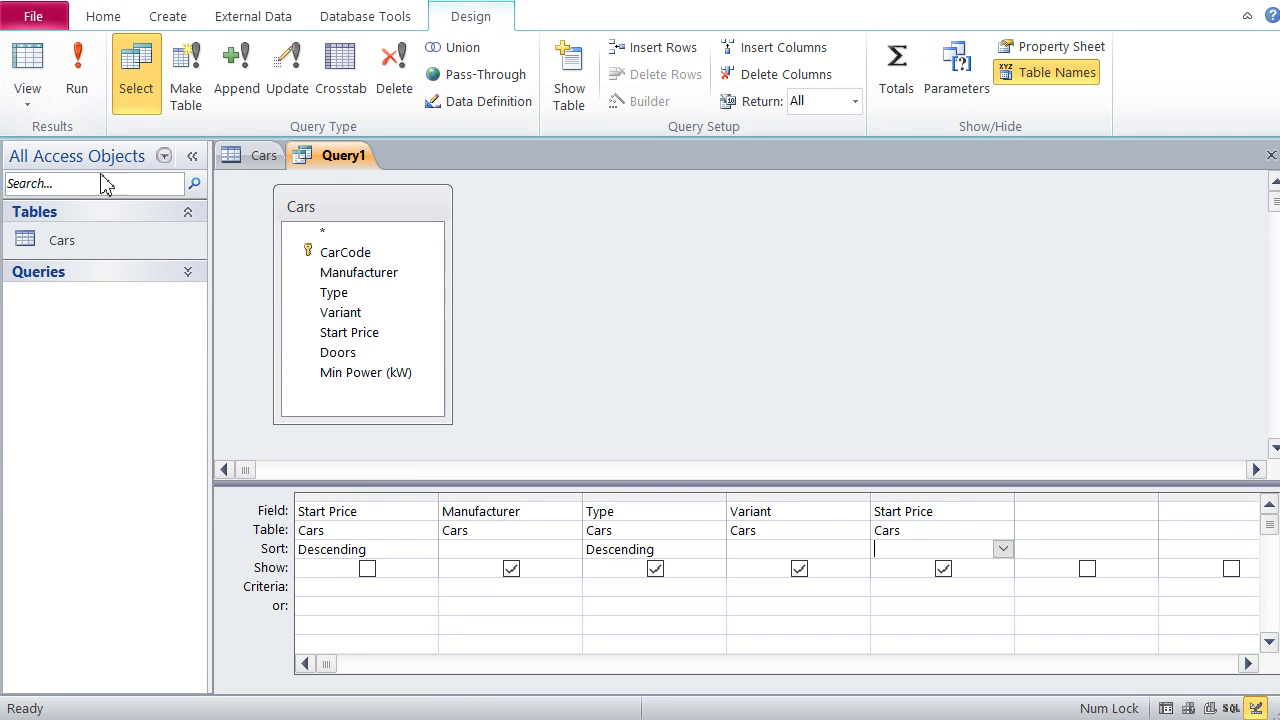
pyautogui.click(394, 500)
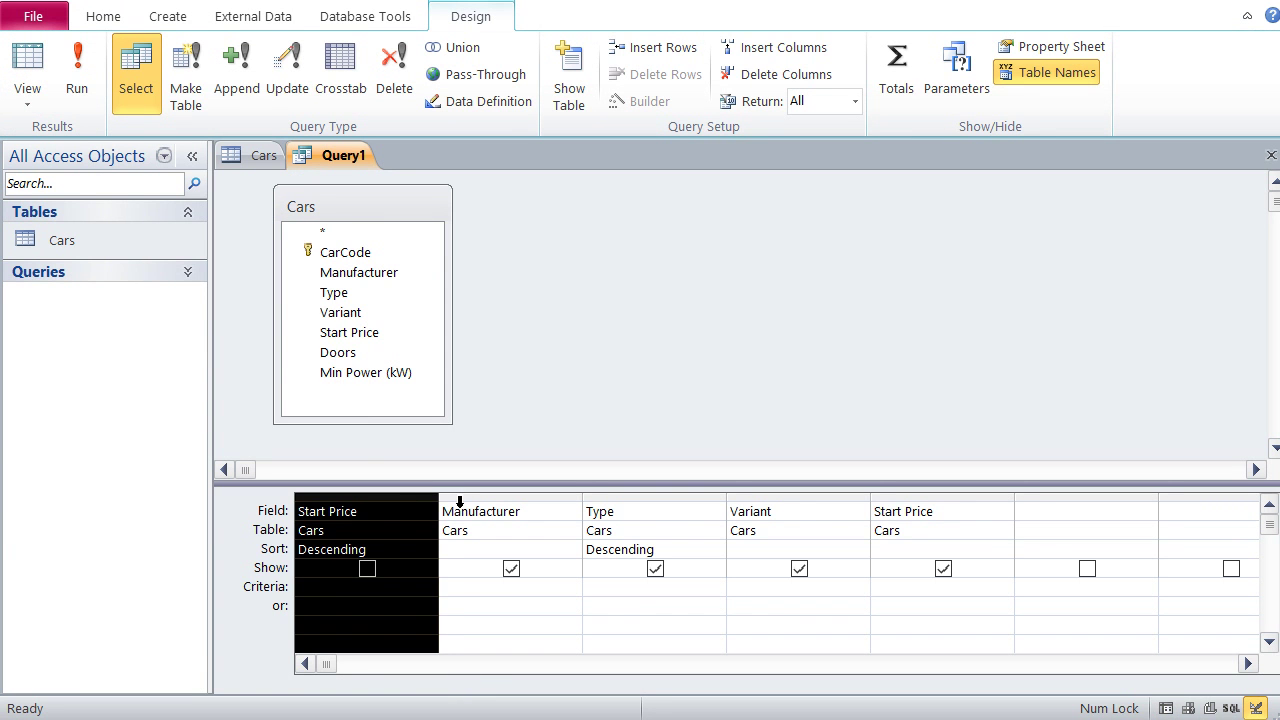
pyautogui.press('Delete')
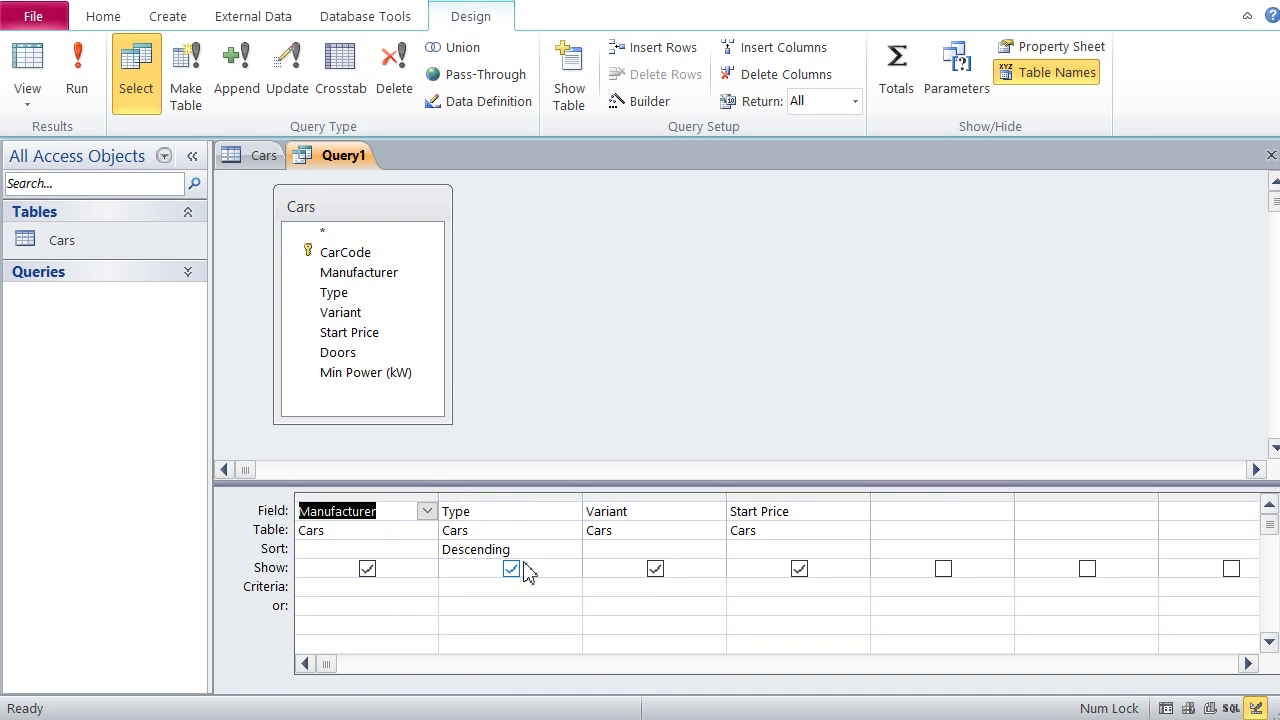
# Set the sort option of the Type column to (not sorted)
pyautogui.click(556, 550)
pyautogui.click(569, 549)
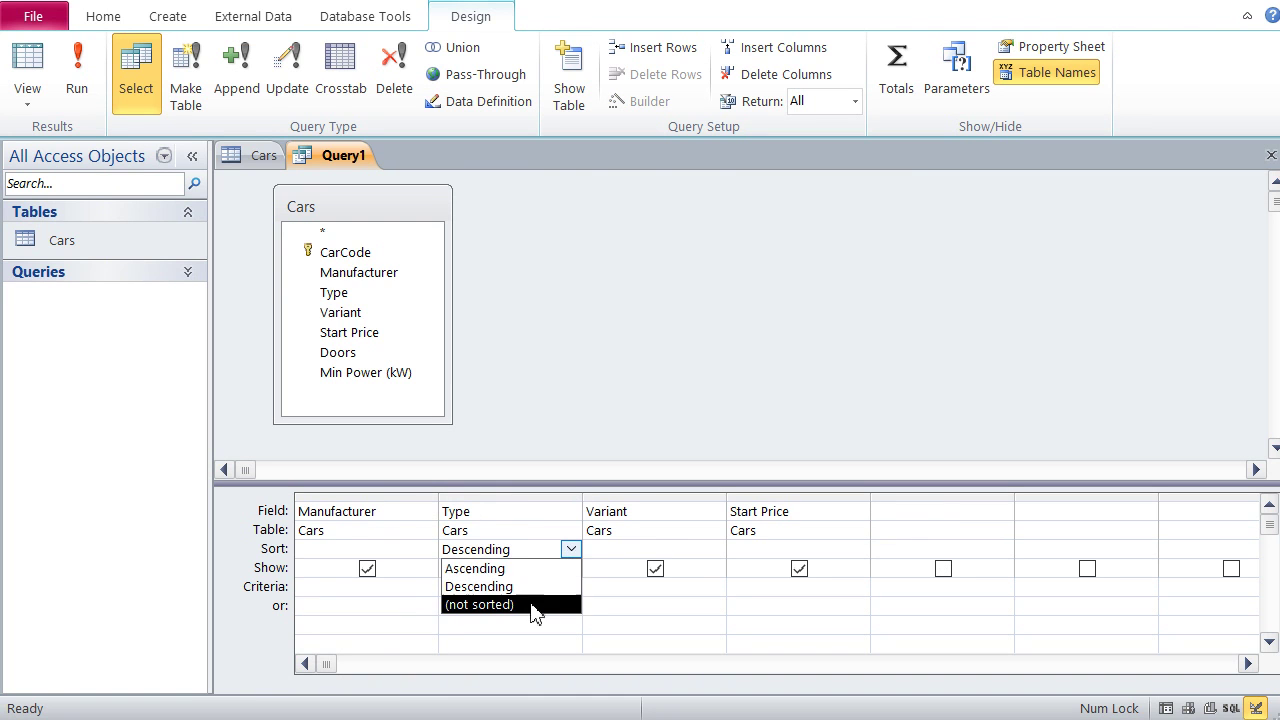
pyautogui.click(528, 607)
pyautogui.click(518, 628)
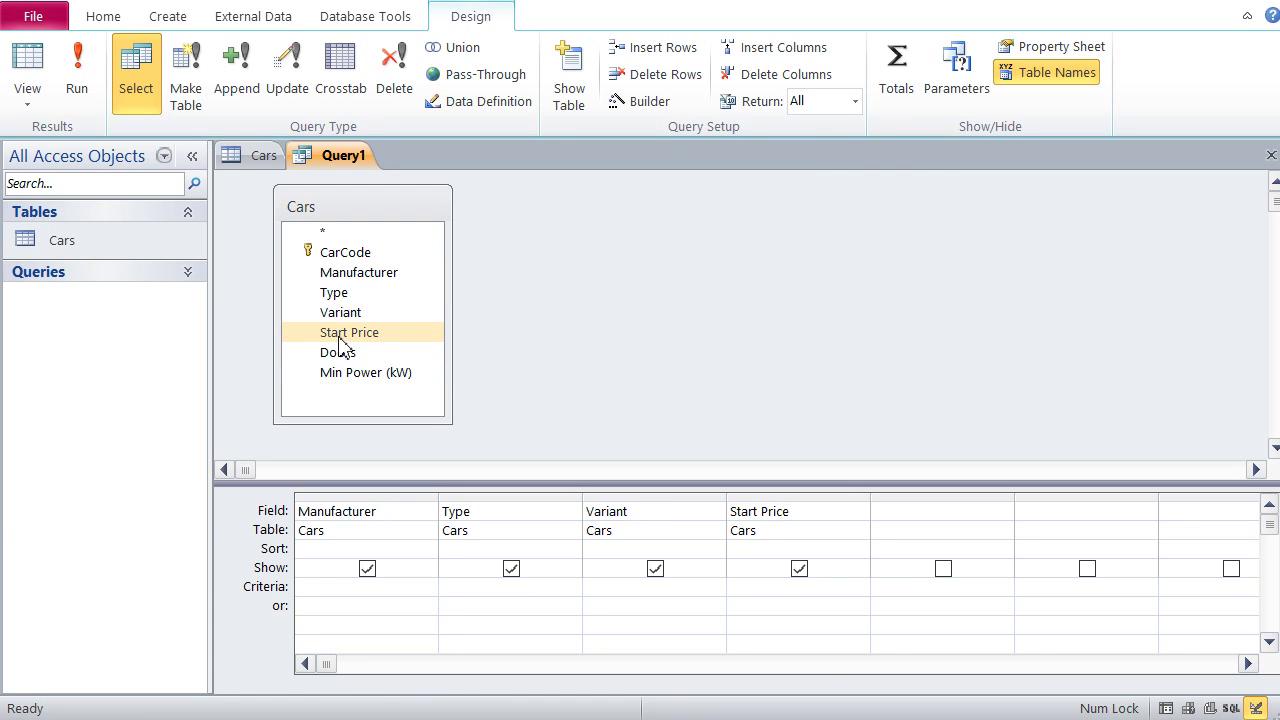
# Add a second Start Price column at the end of the query grid, hide it from the results and sort it Descending
pyautogui.moveTo(365, 333); pyautogui.dragTo(922, 525)
pyautogui.click(943, 569)
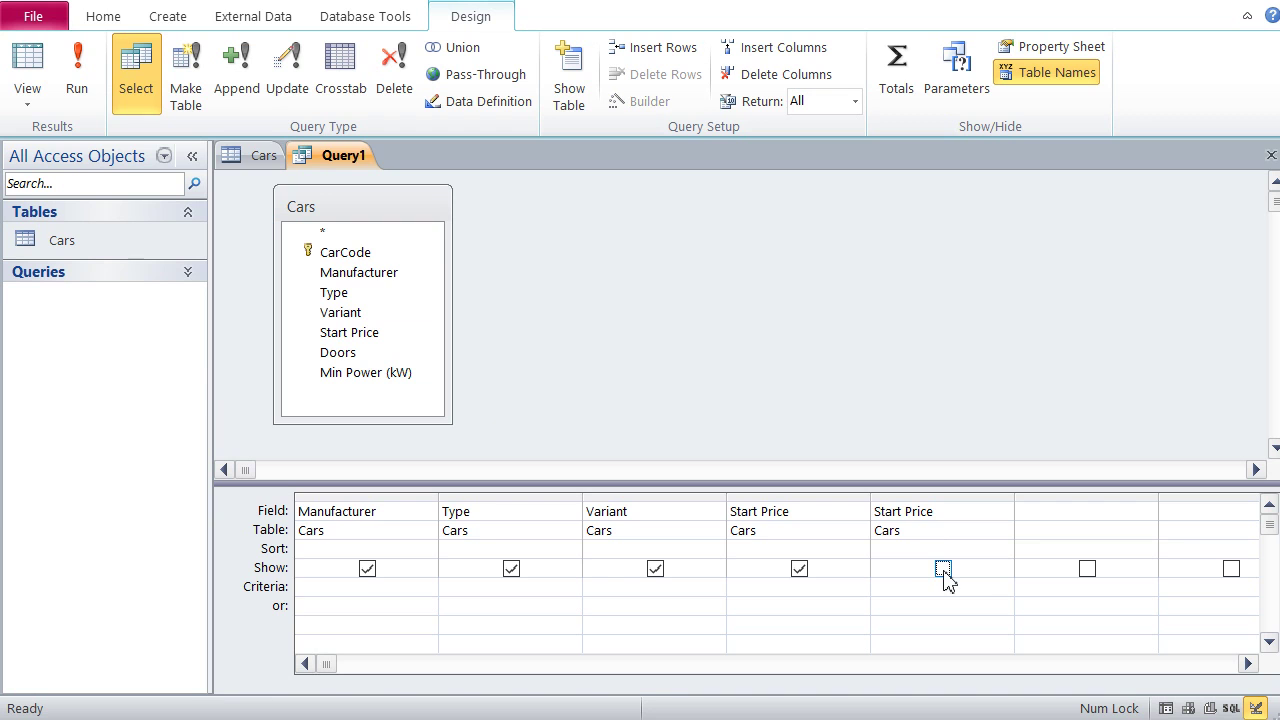
pyautogui.click(988, 548)
pyautogui.click(1002, 549)
pyautogui.click(957, 590)
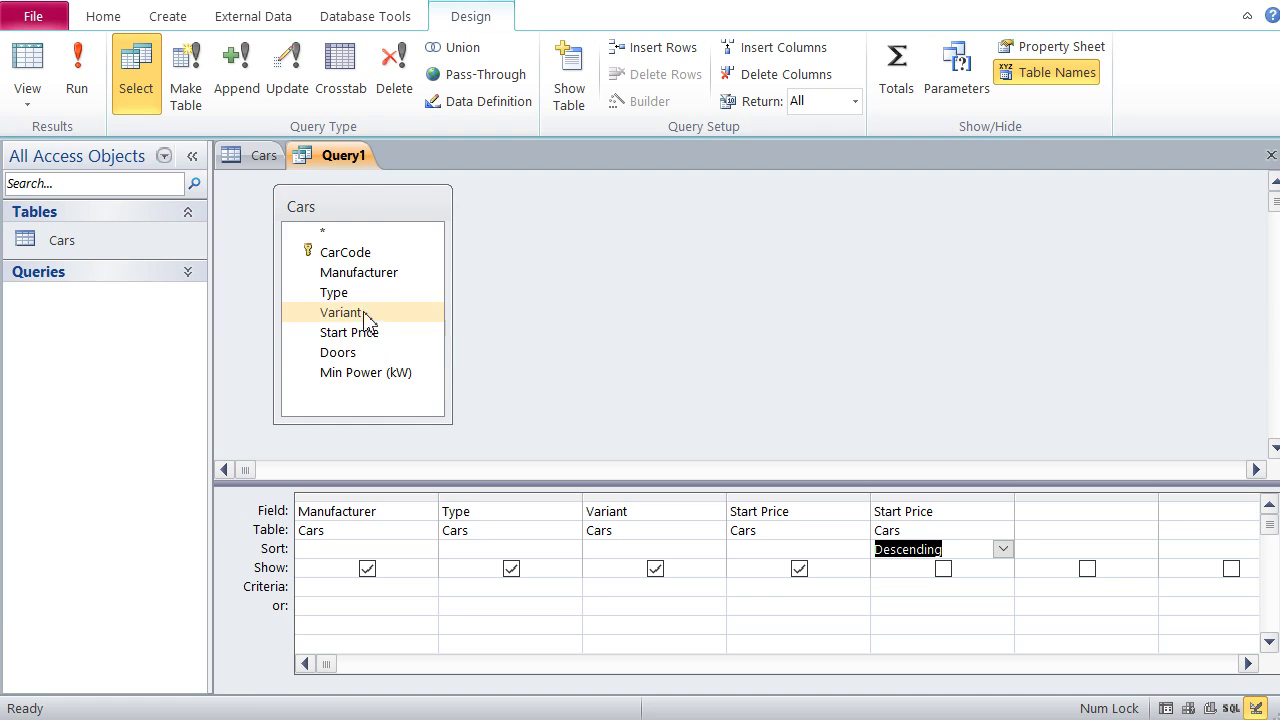
# Add a second Type column behind the hidden Start Price column, sort it Ascending and hide it from the results
pyautogui.moveTo(337, 292); pyautogui.dragTo(1054, 517)
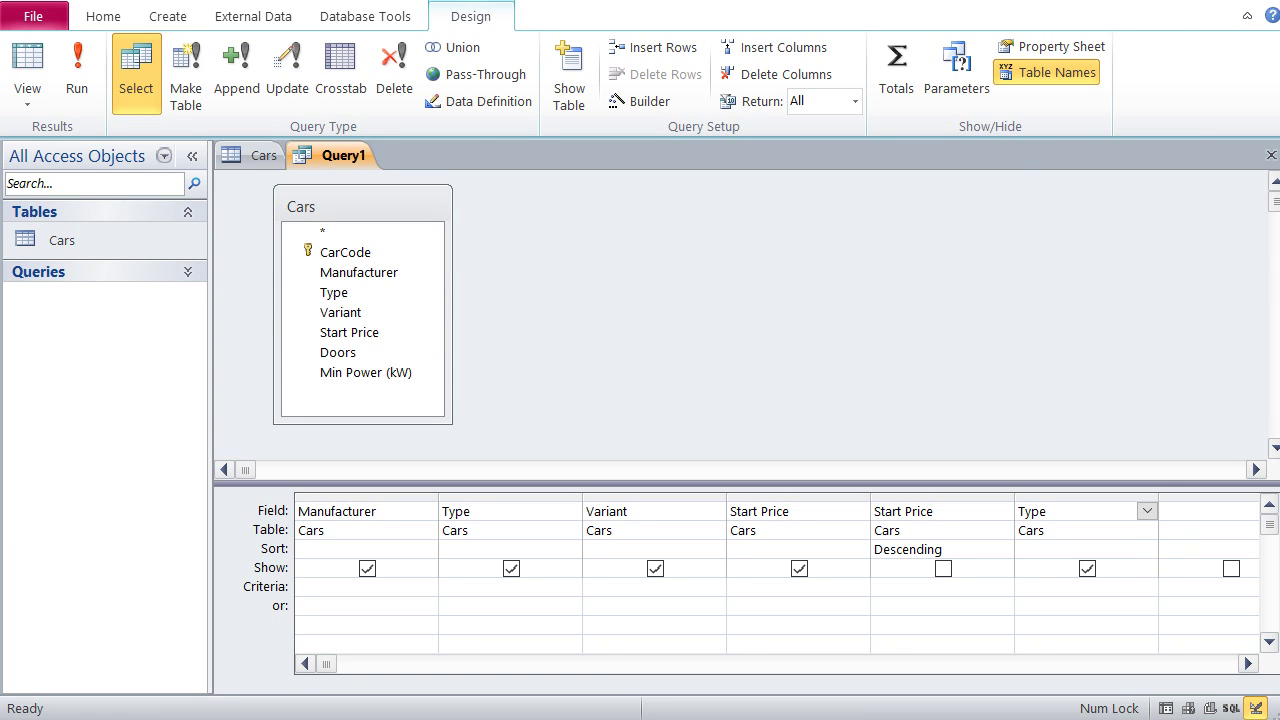
pyautogui.click(1085, 552)
pyautogui.click(1148, 550)
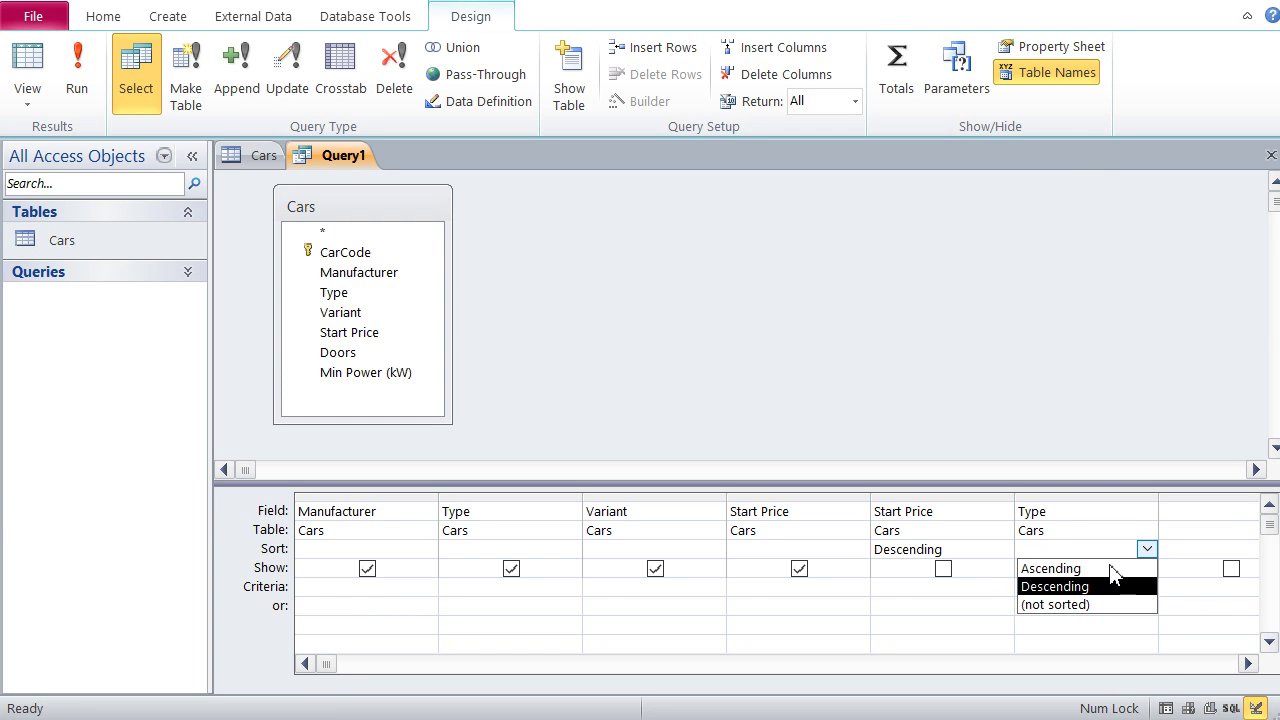
pyautogui.click(1055, 570)
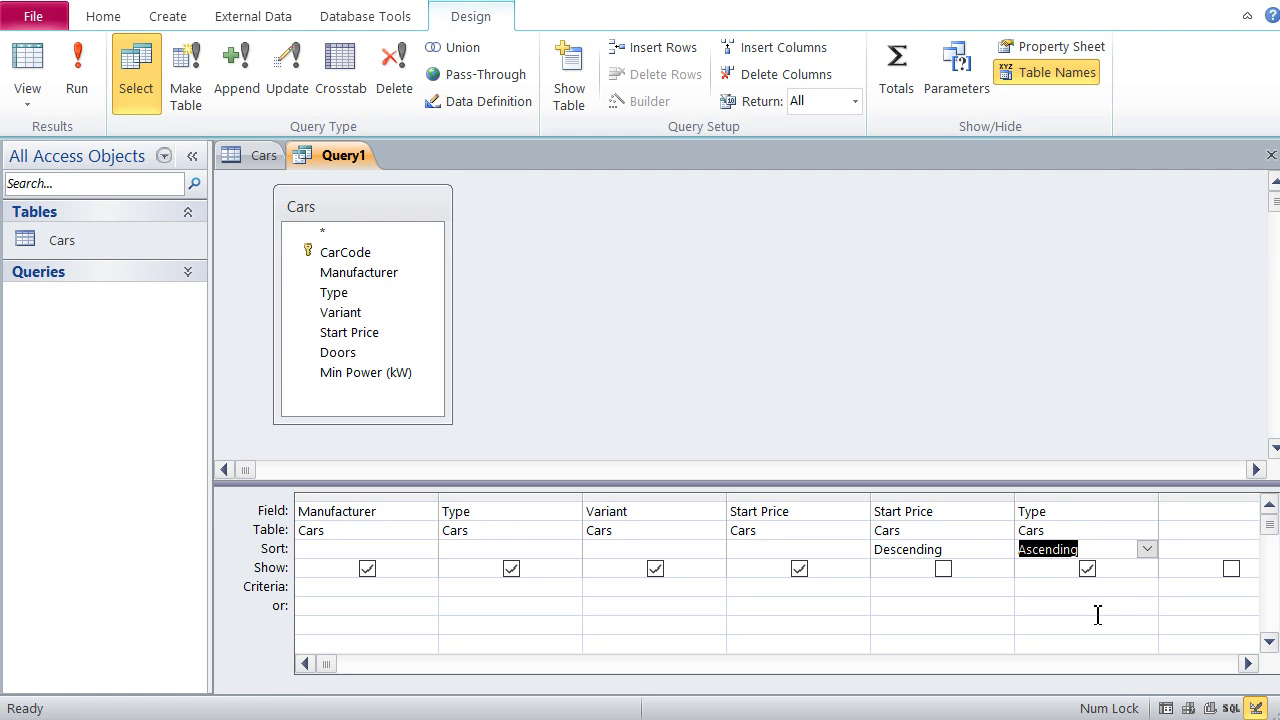
pyautogui.click(1087, 570)
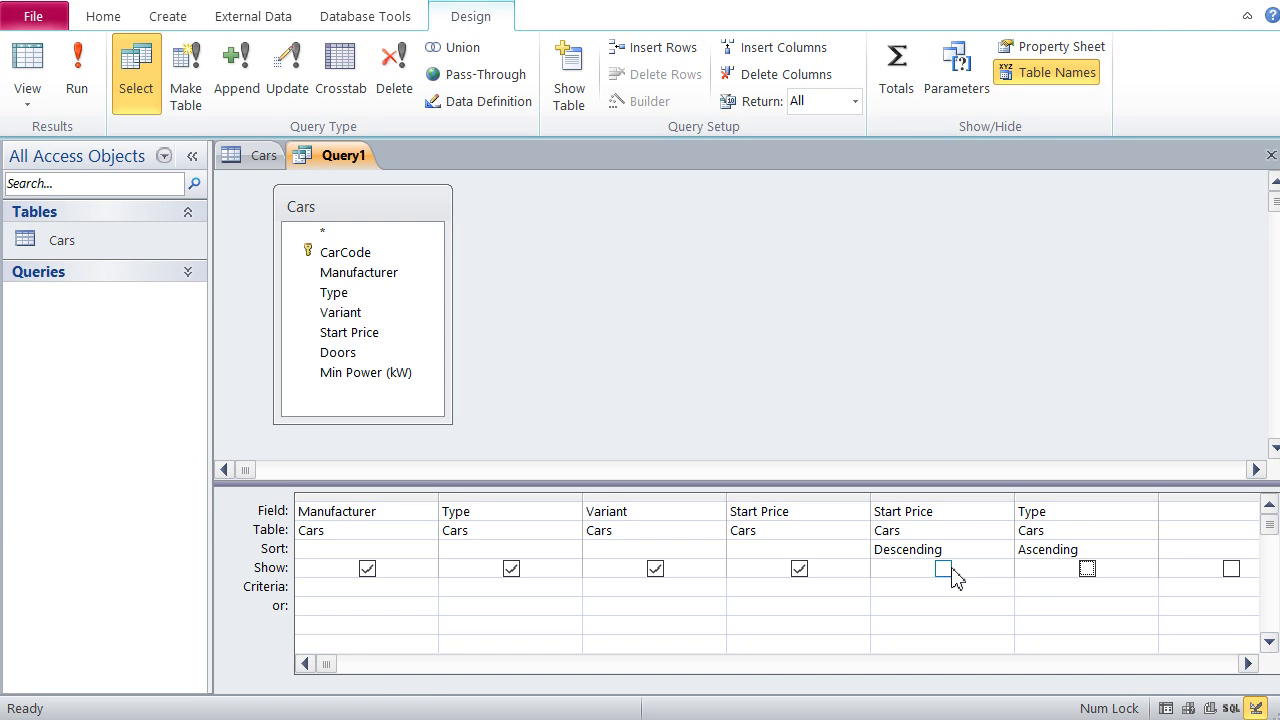
# Check the query results in Datasheet View and open the query in SQL View
pyautogui.click(30, 62)
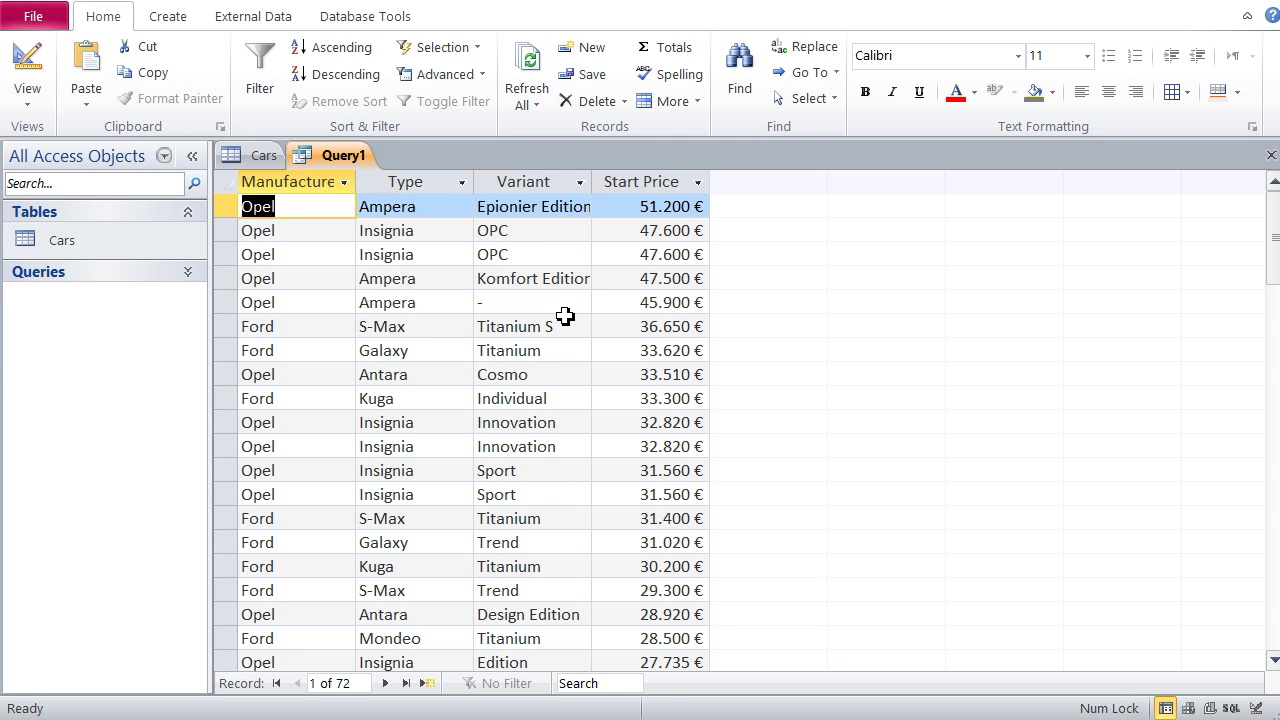
pyautogui.click(27, 93)
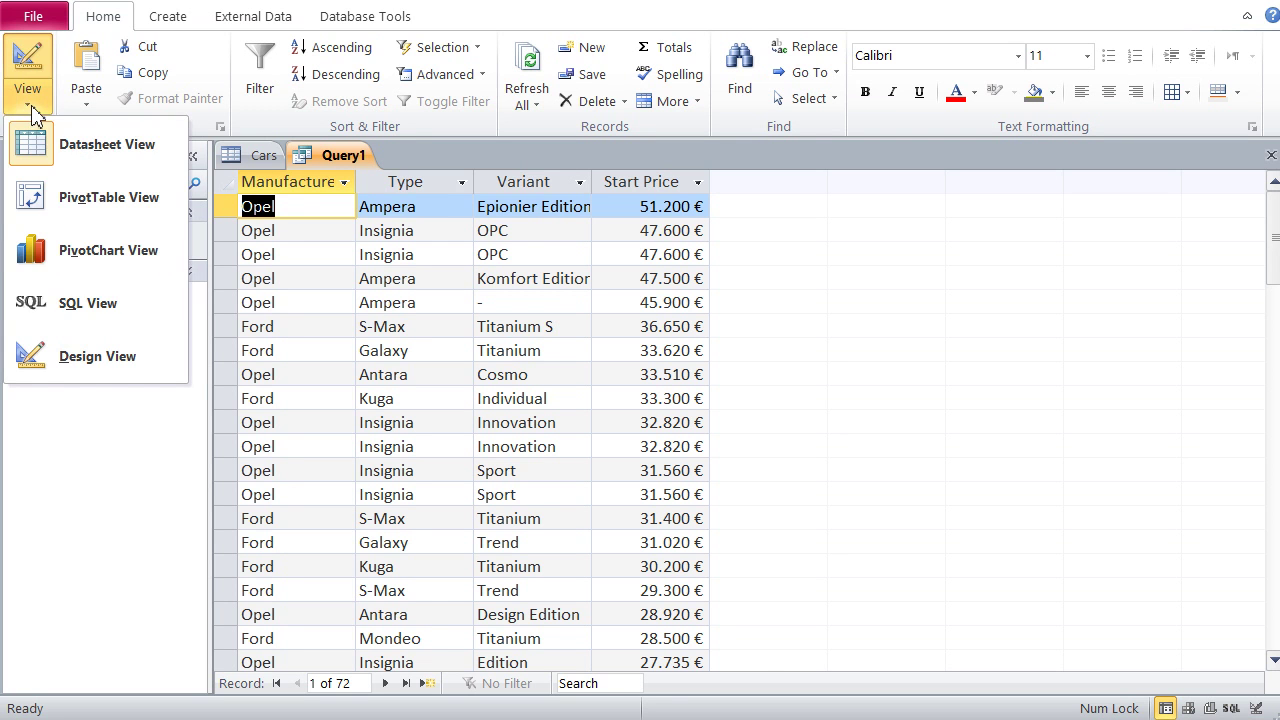
pyautogui.click(80, 303)
pyautogui.click(324, 355)
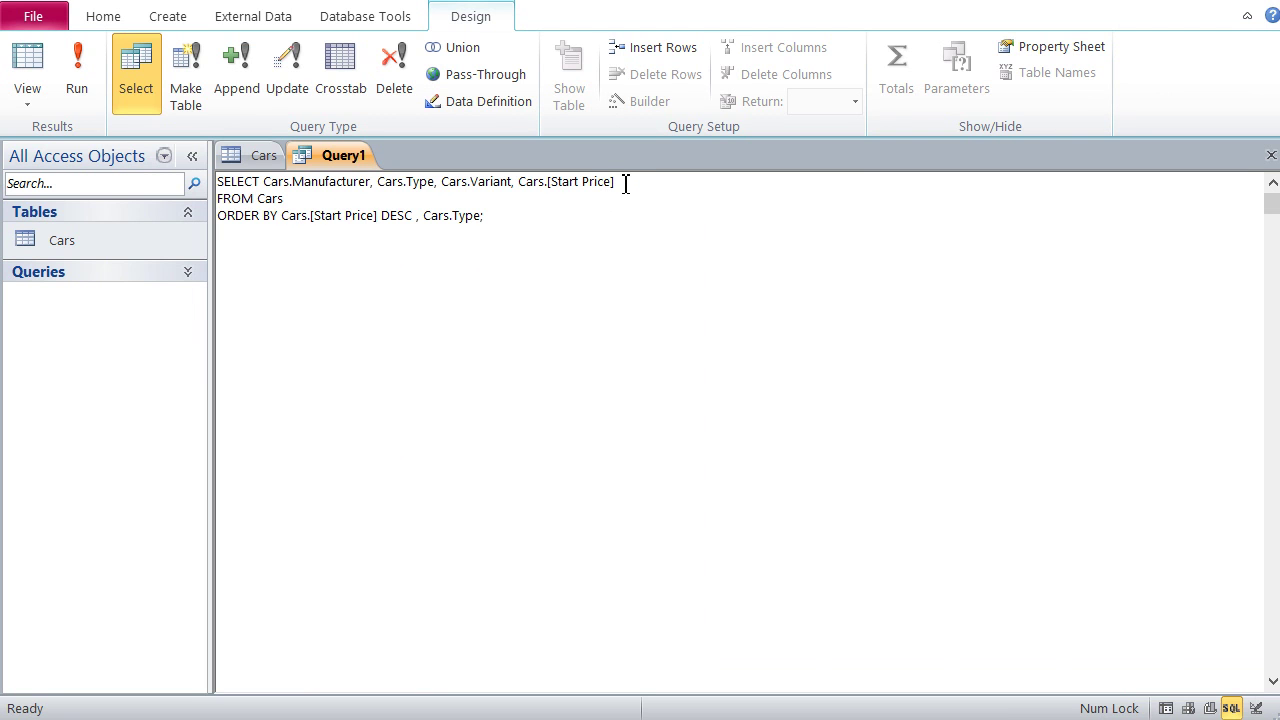
# Examine the selected fields, the FROM clause and the DESC keyword of the ORDER BY clause in the SQL statement
pyautogui.moveTo(624, 183); pyautogui.dragTo(548, 191)
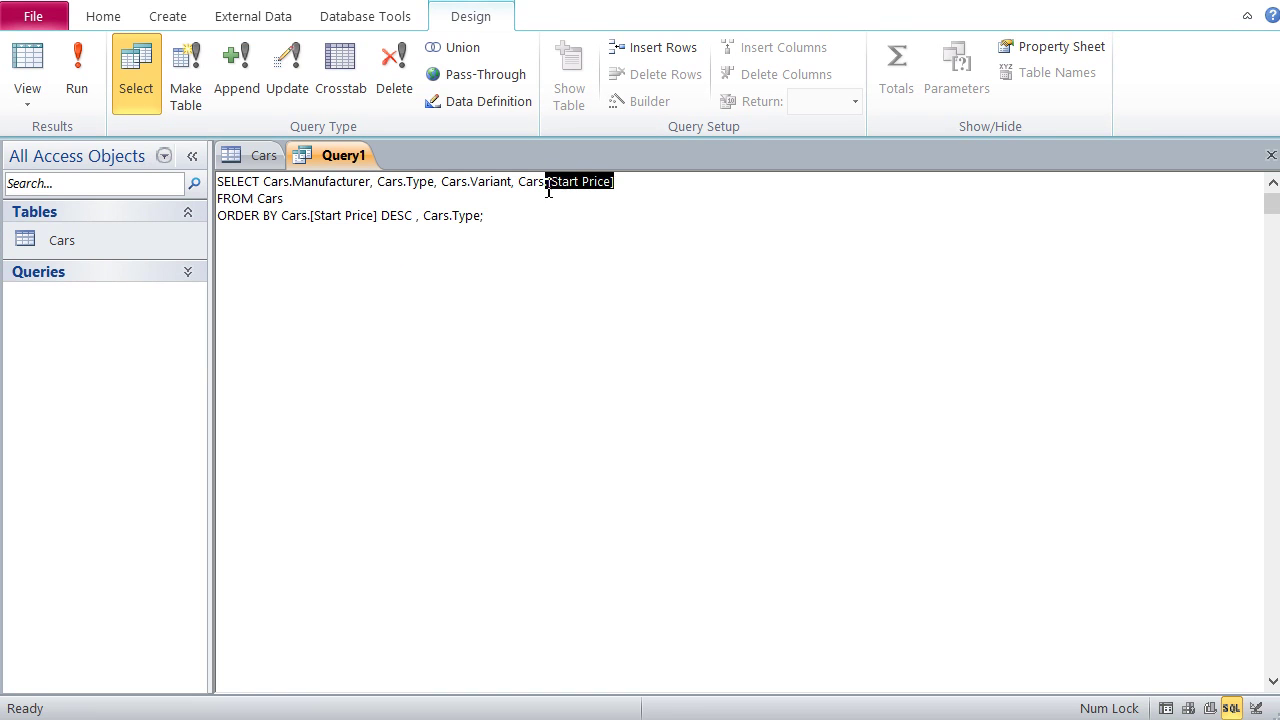
pyautogui.click(569, 203)
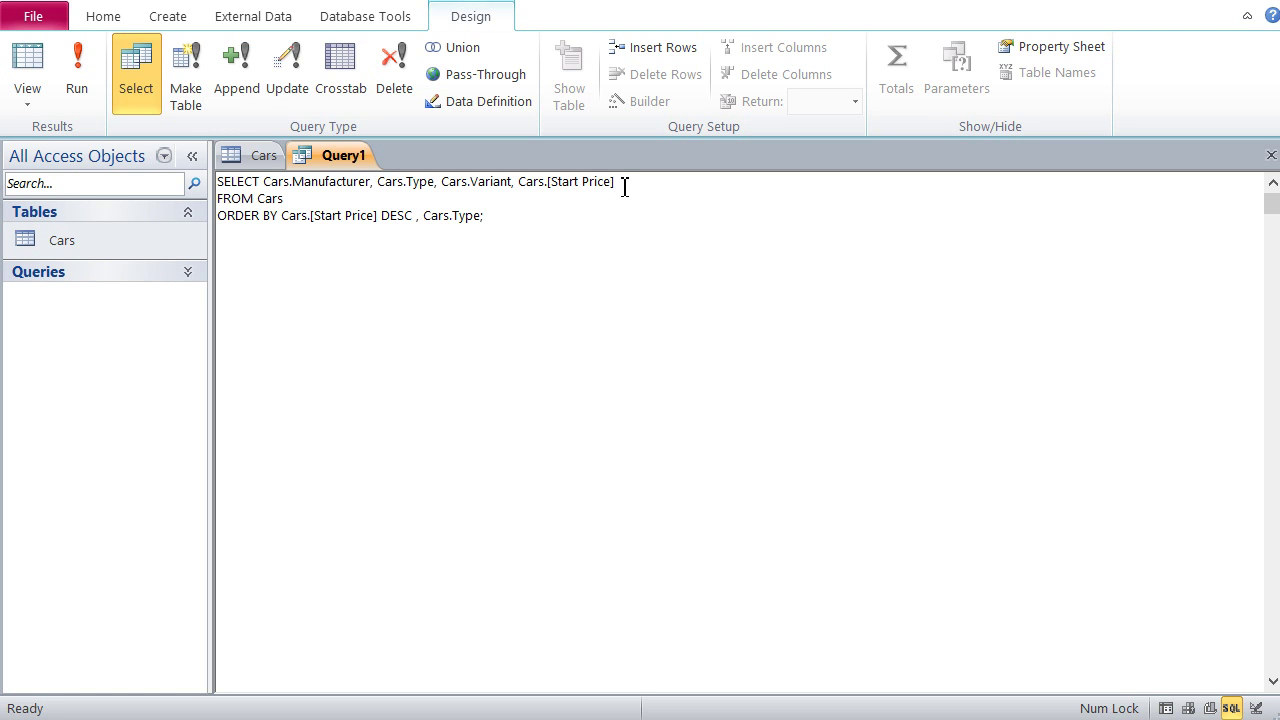
pyautogui.moveTo(623, 186); pyautogui.dragTo(597, 190)
pyautogui.click(622, 183)
pyautogui.click(289, 203)
pyautogui.doubleClick(394, 216)
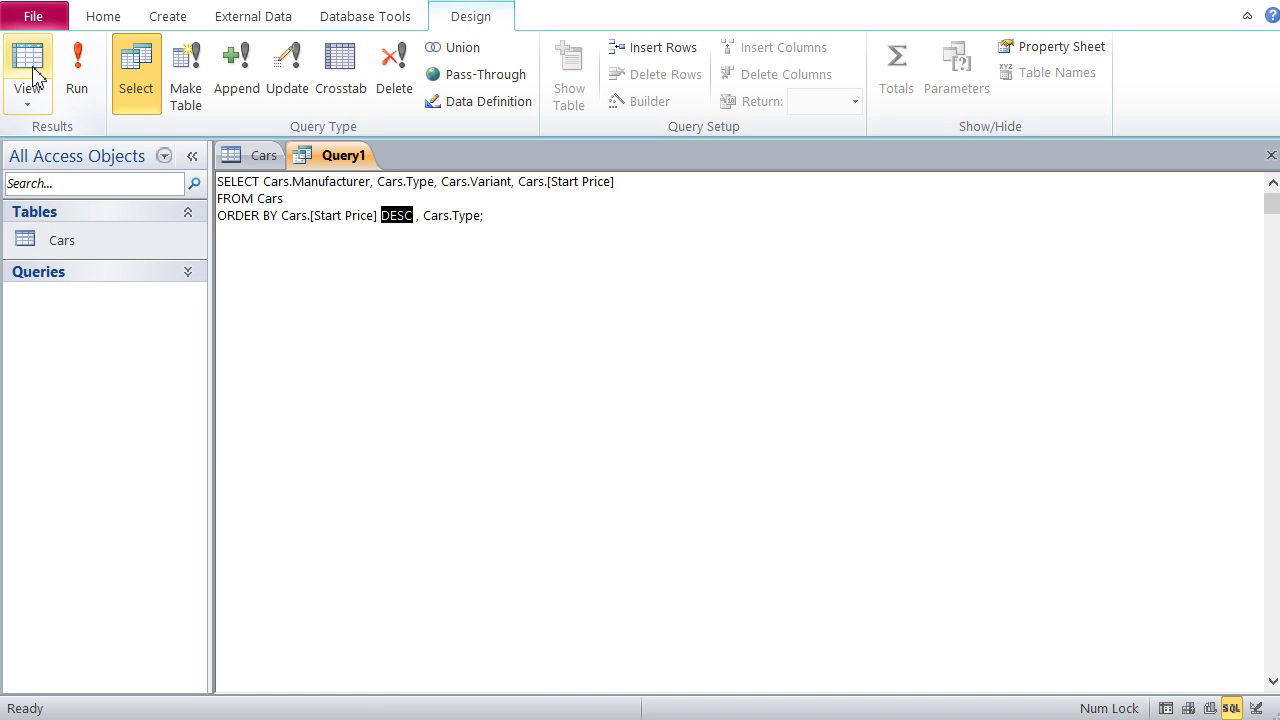
pyautogui.click(37, 106)
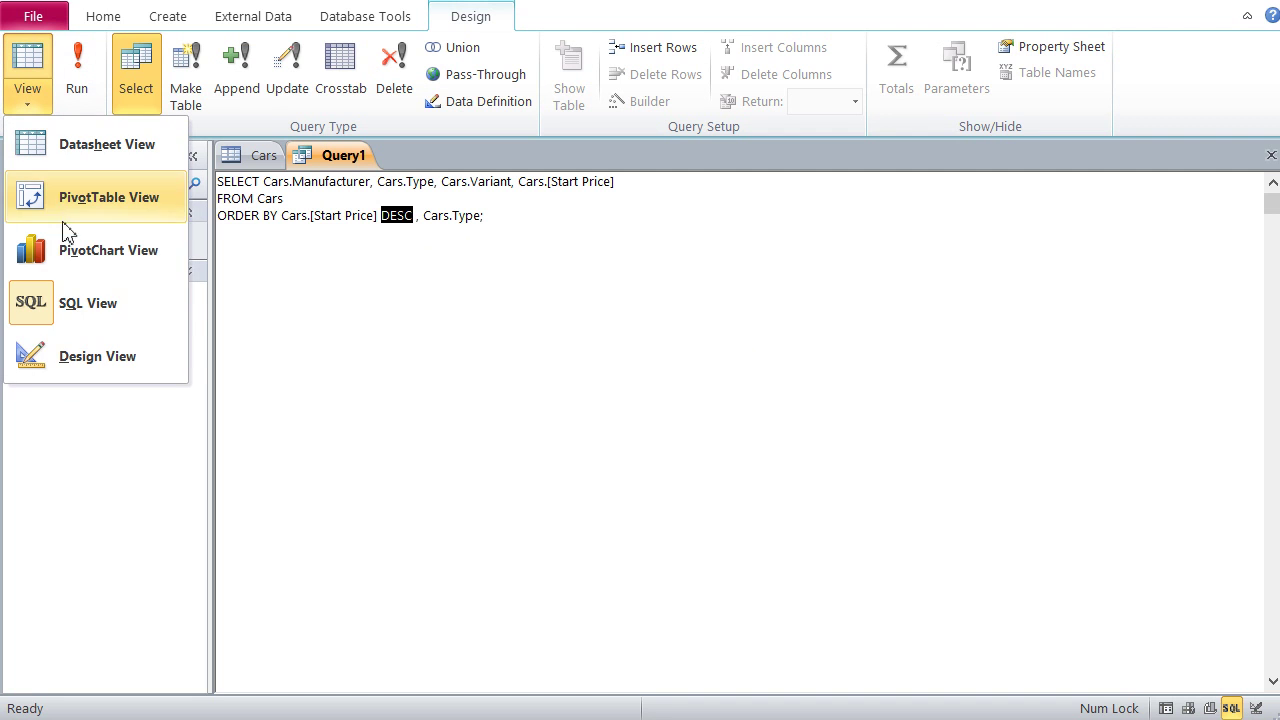
pyautogui.click(333, 342)
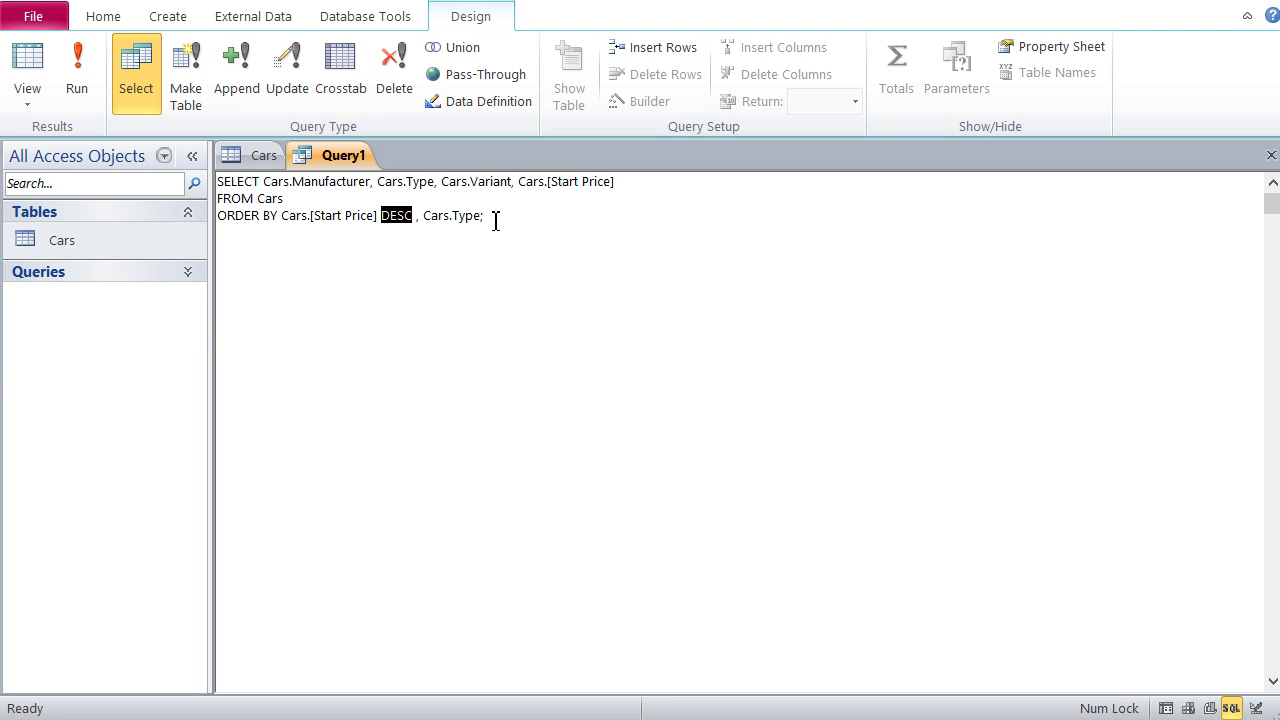
# Compare the SQL statement with the query grid in Design View and return to SQL View
pyautogui.click(27, 105)
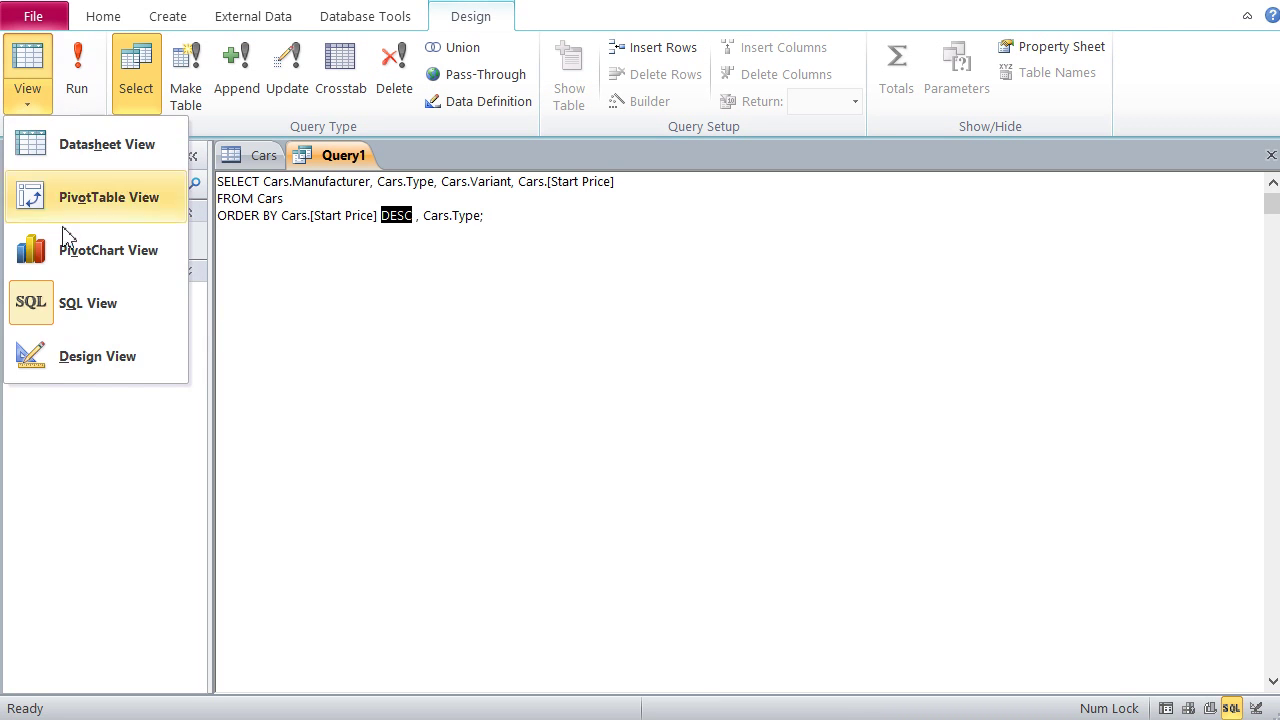
pyautogui.click(88, 358)
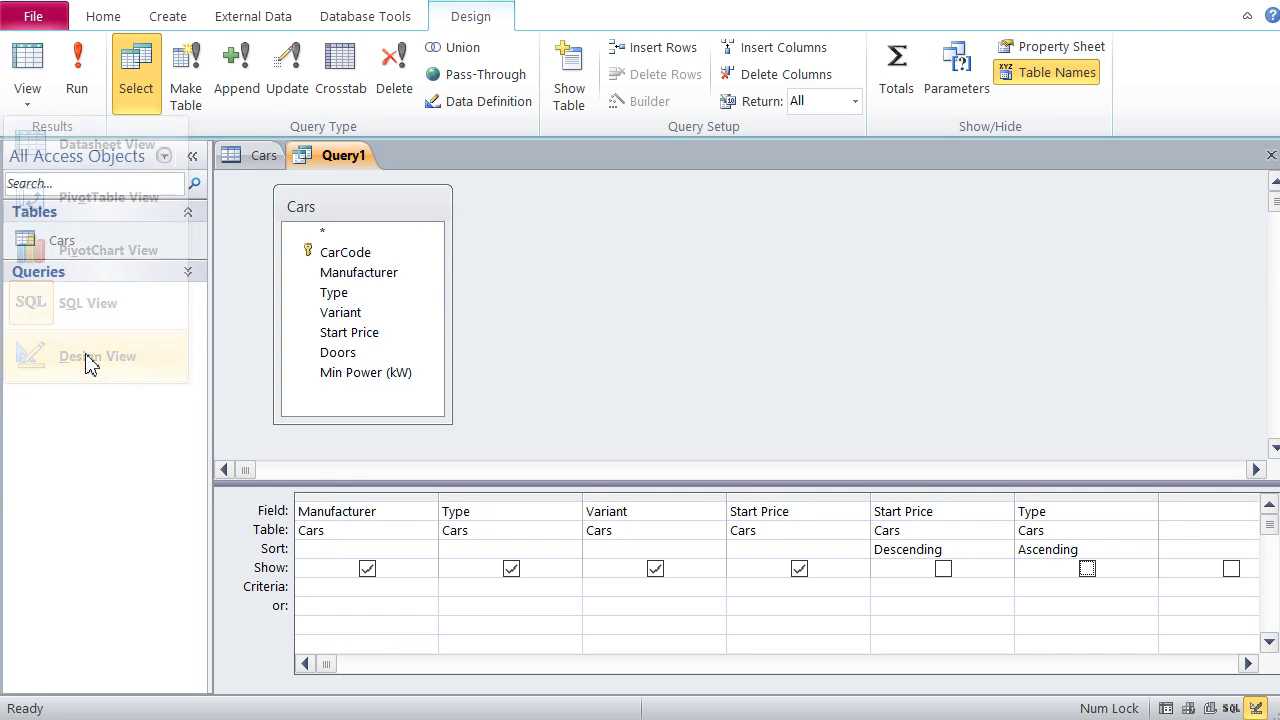
pyautogui.click(28, 104)
pyautogui.click(88, 303)
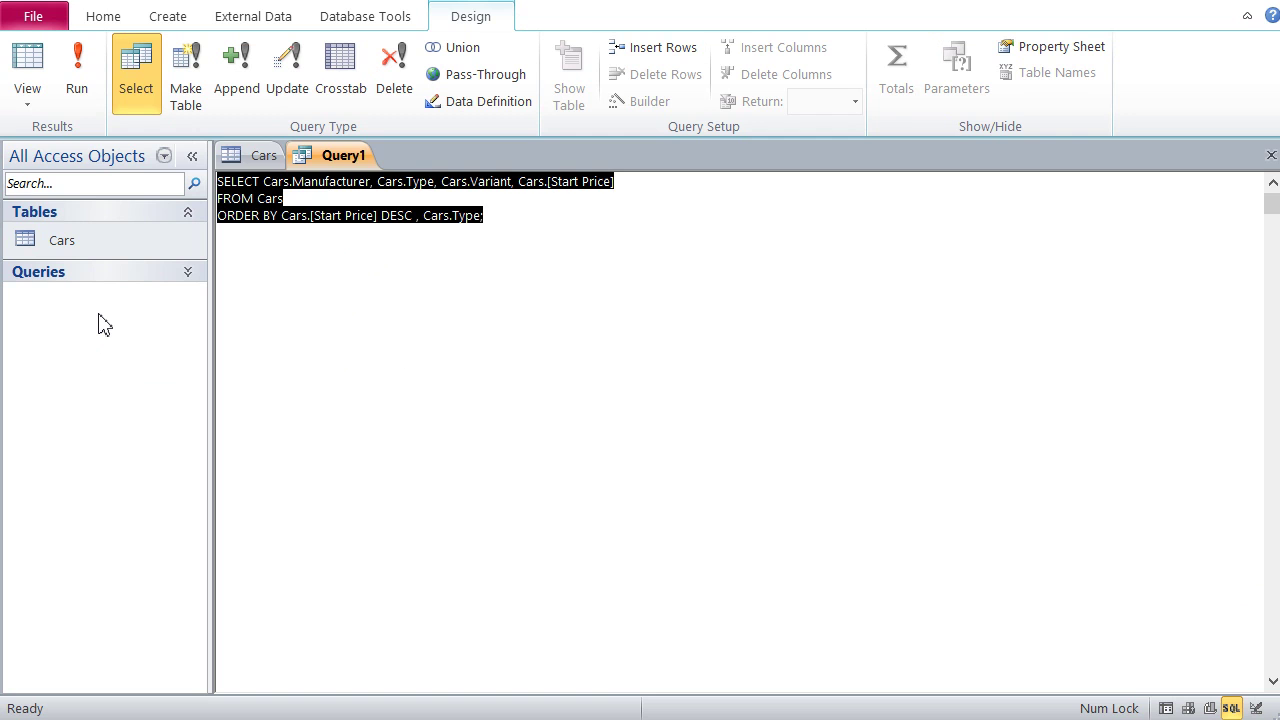
# Review the complete SQL statement and switch the query back to Design View
pyautogui.click(494, 302)
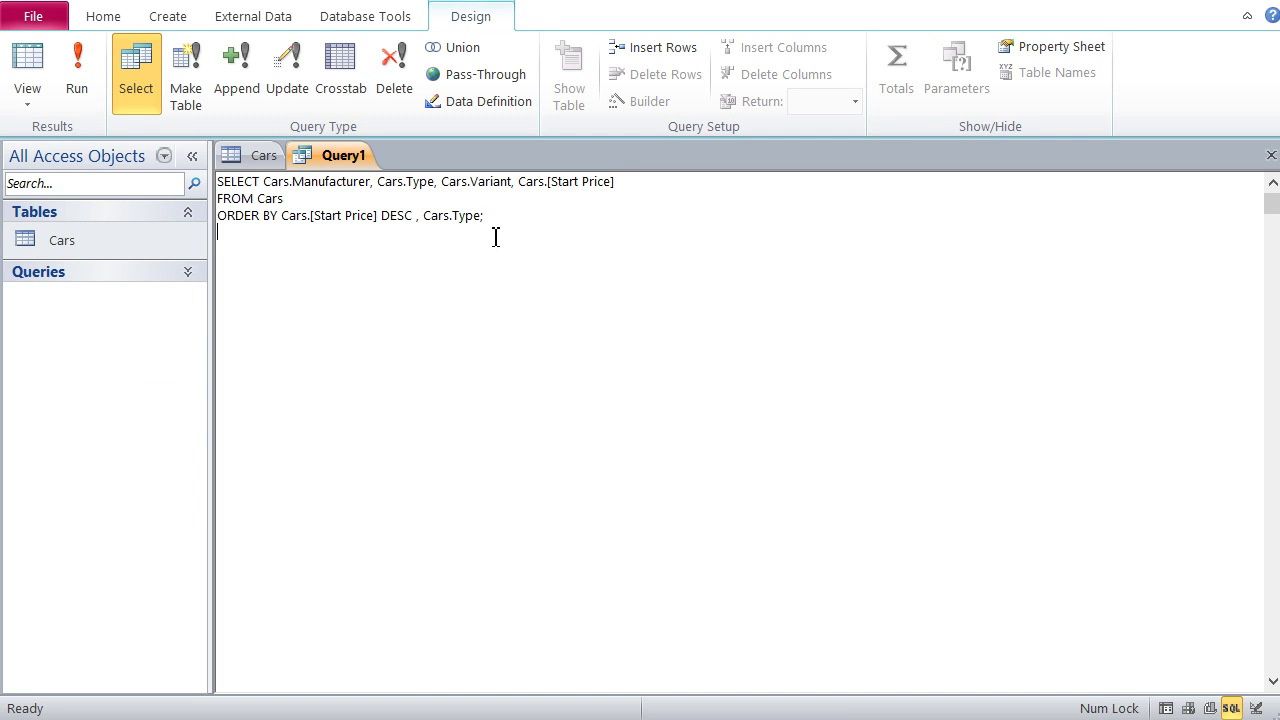
pyautogui.moveTo(484, 216); pyautogui.dragTo(209, 183)
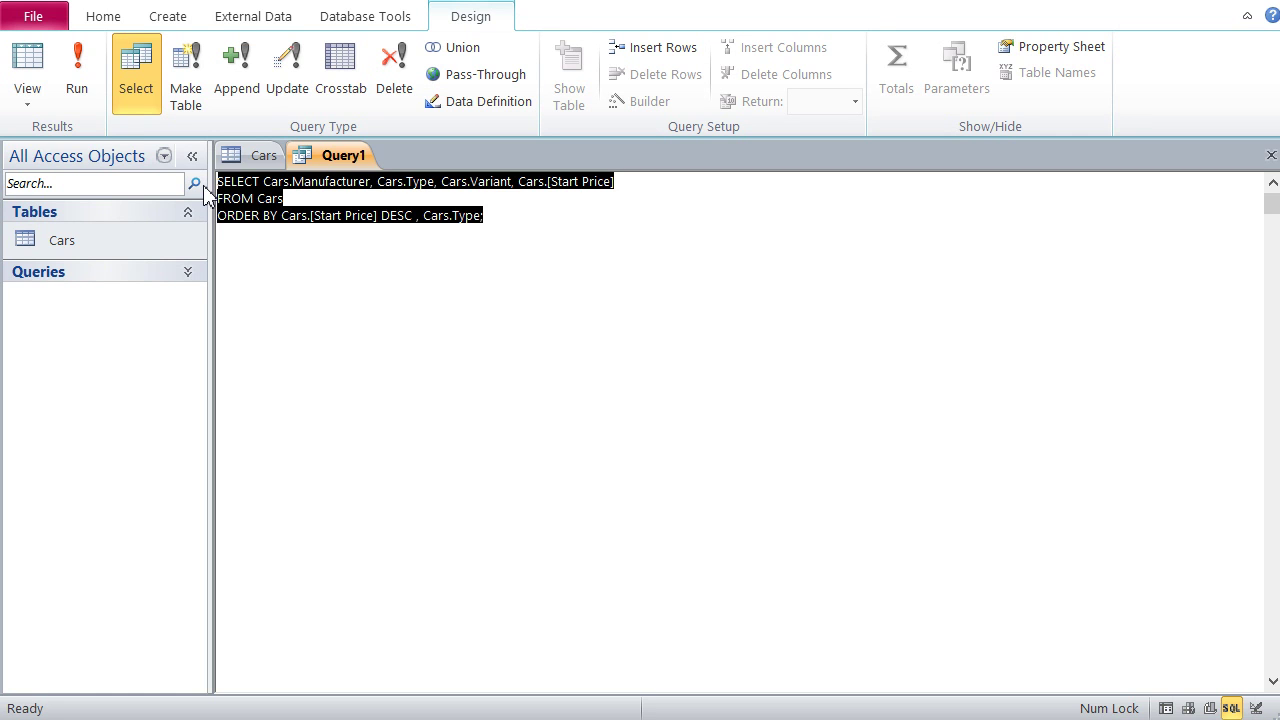
pyautogui.click(400, 264)
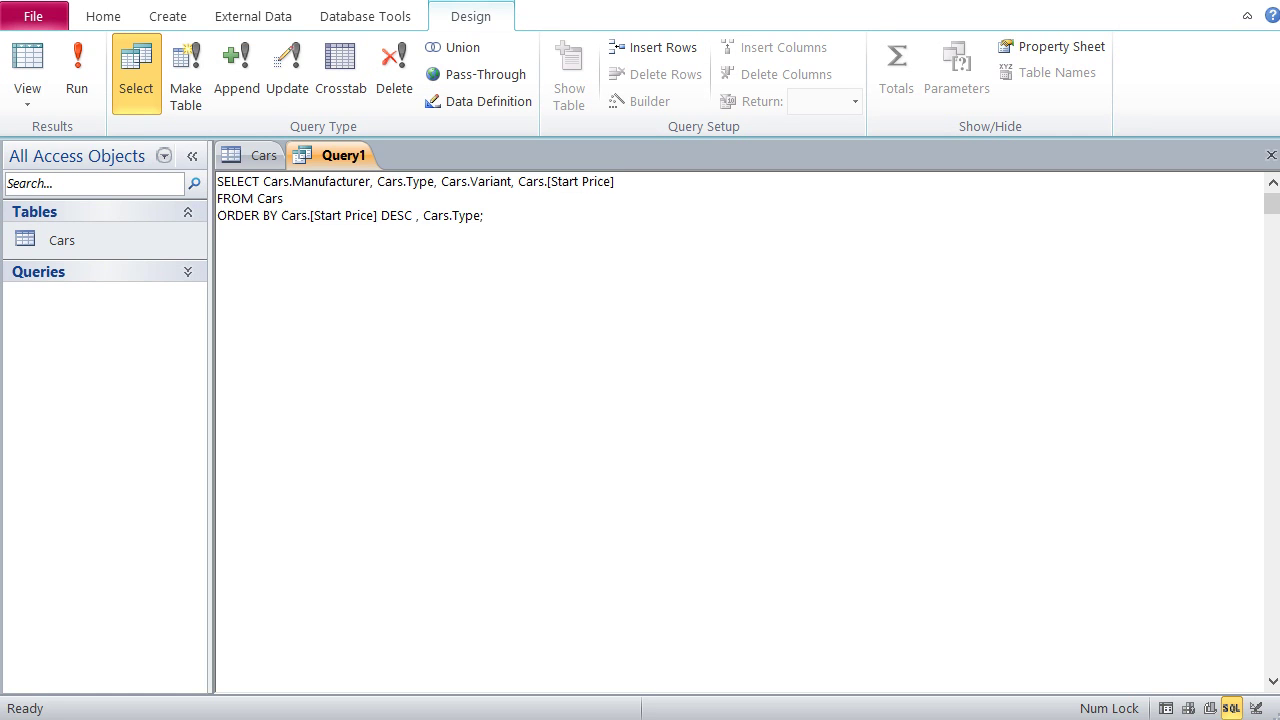
pyautogui.hotkey('ctrl', 'a')
pyautogui.click(26, 106)
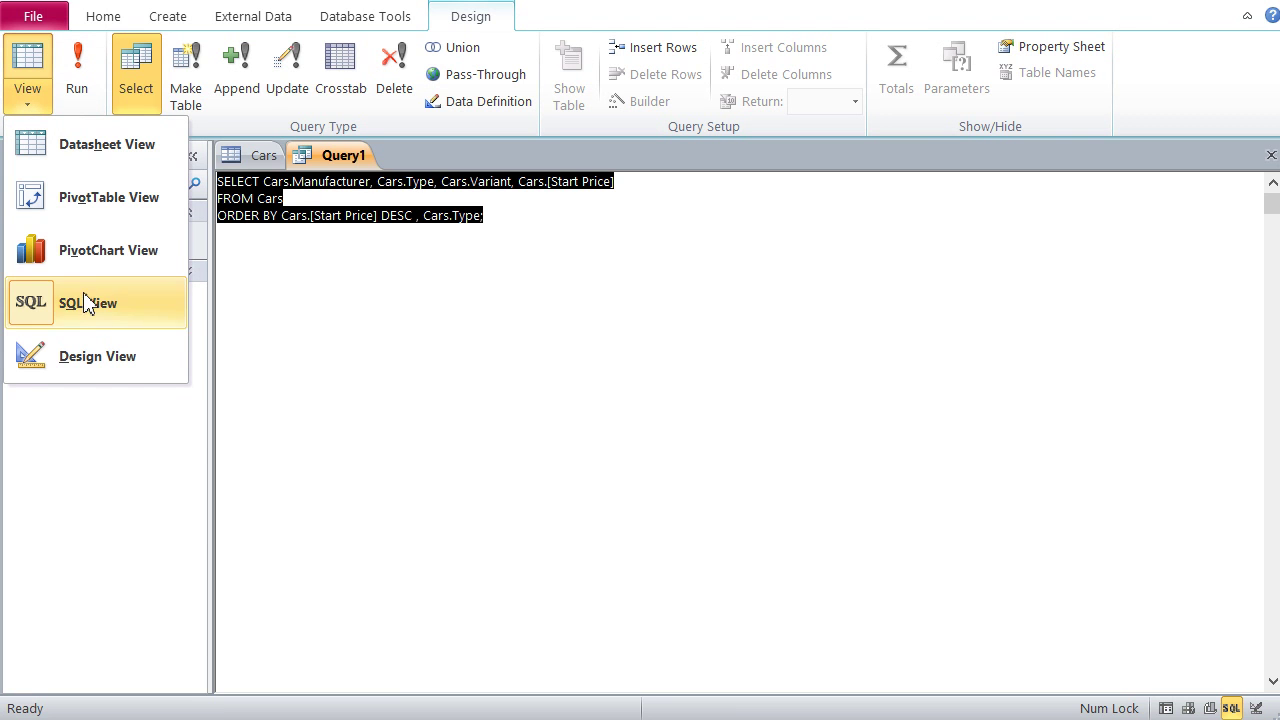
pyautogui.click(96, 358)
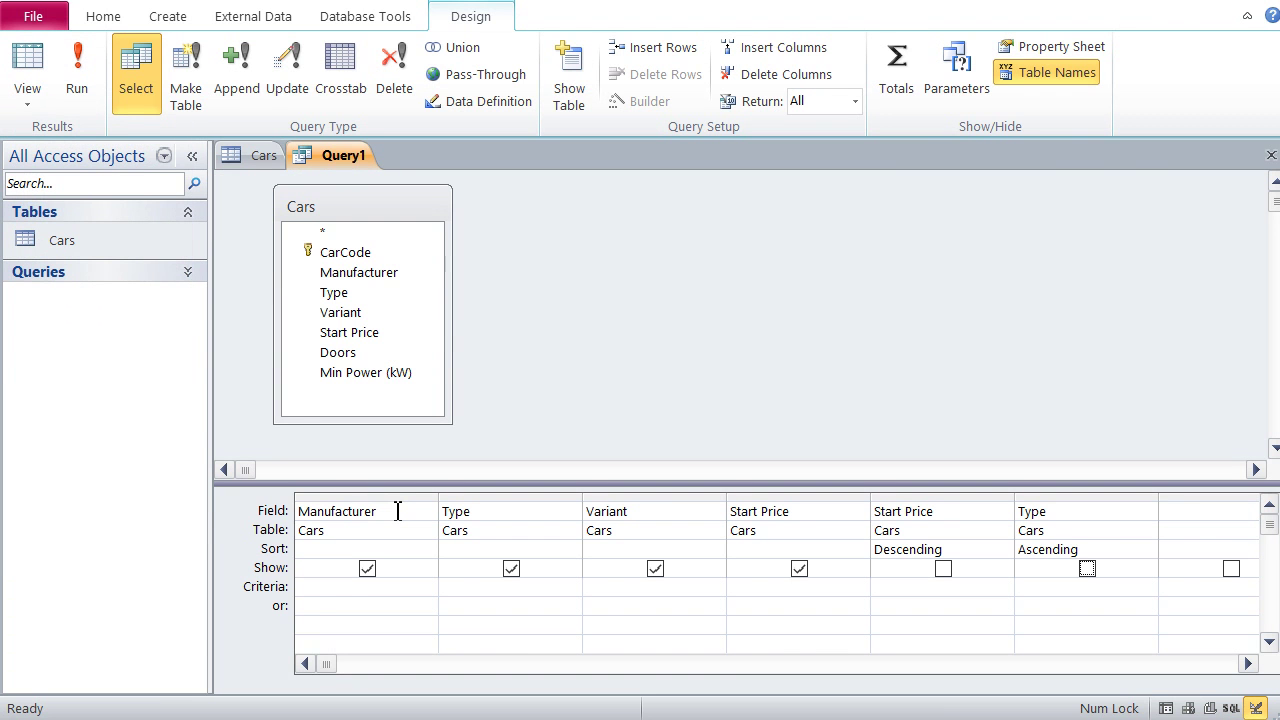